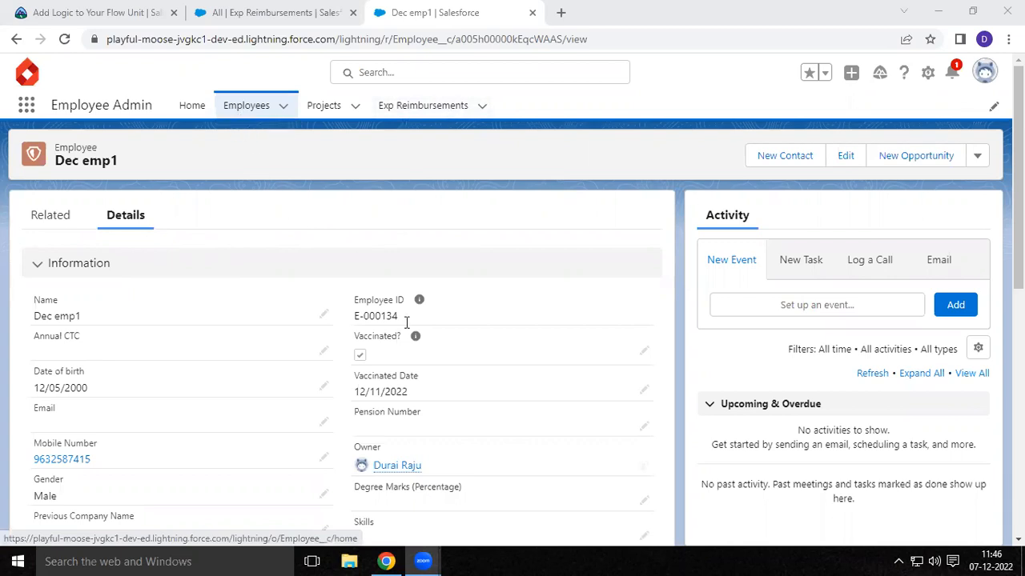
- Review the Status field in the details of the Dec emp1 employee record
scroll(1018, 200, "down", 2)
scroll(631, 378, "down", 1)
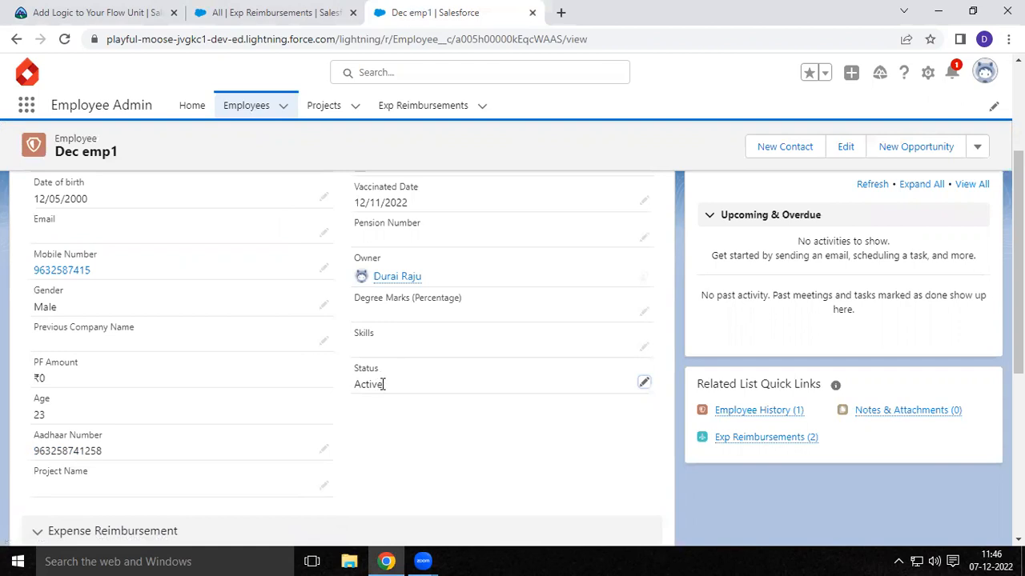
scroll(384, 384, "up", 3)
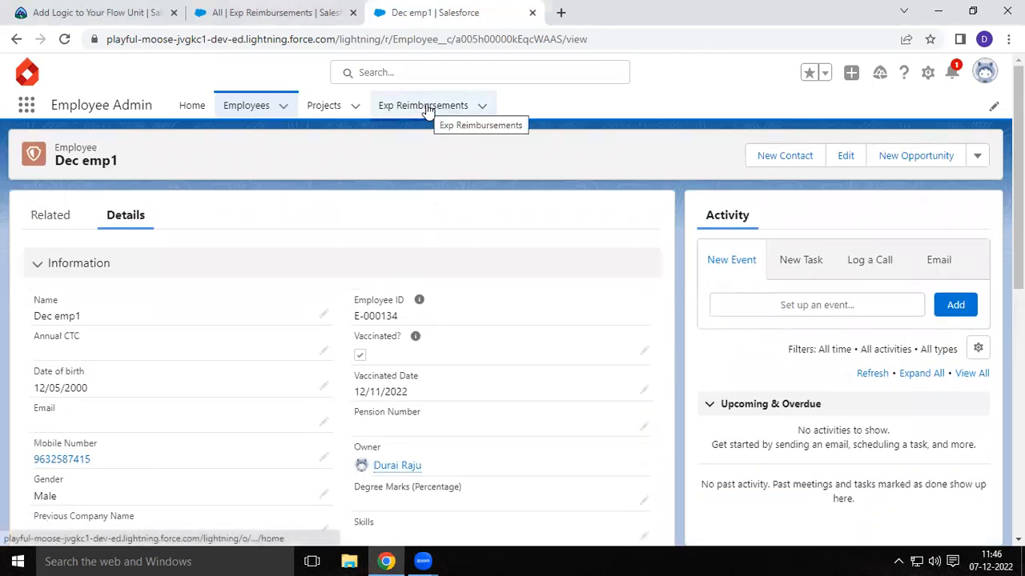
- Open the Exp Reimbursements list and show the All list view
left_click(429, 110)
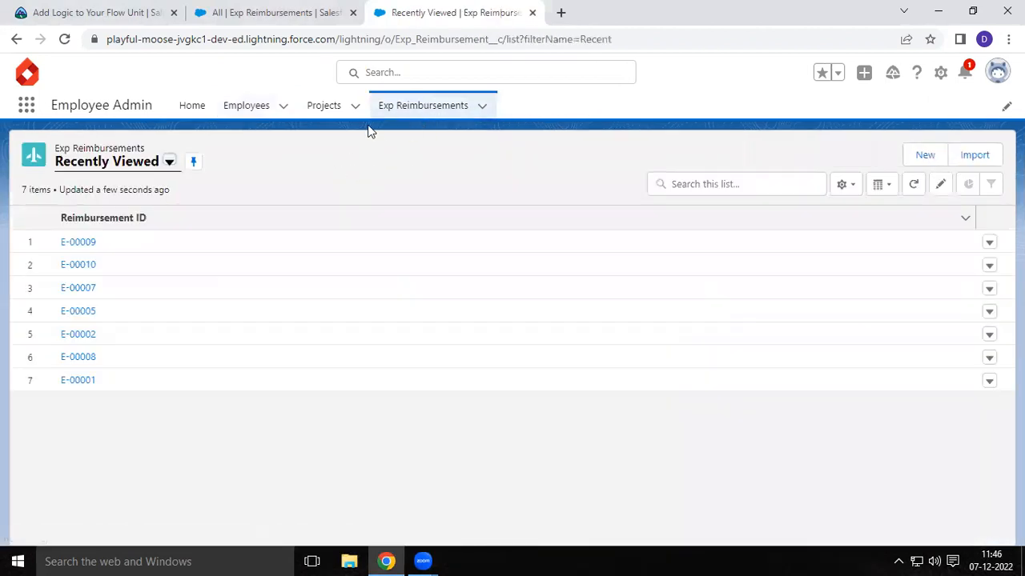
left_click(169, 161)
left_click(103, 216)
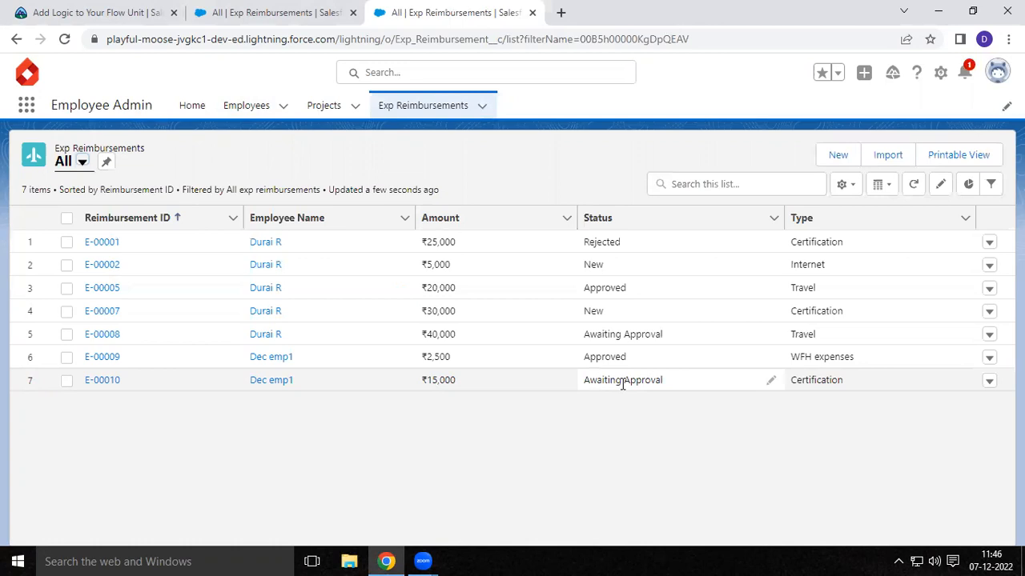
- Open the second recently viewed employee's record, review its related Exp Reimbursements, and return to its details
left_click(245, 105)
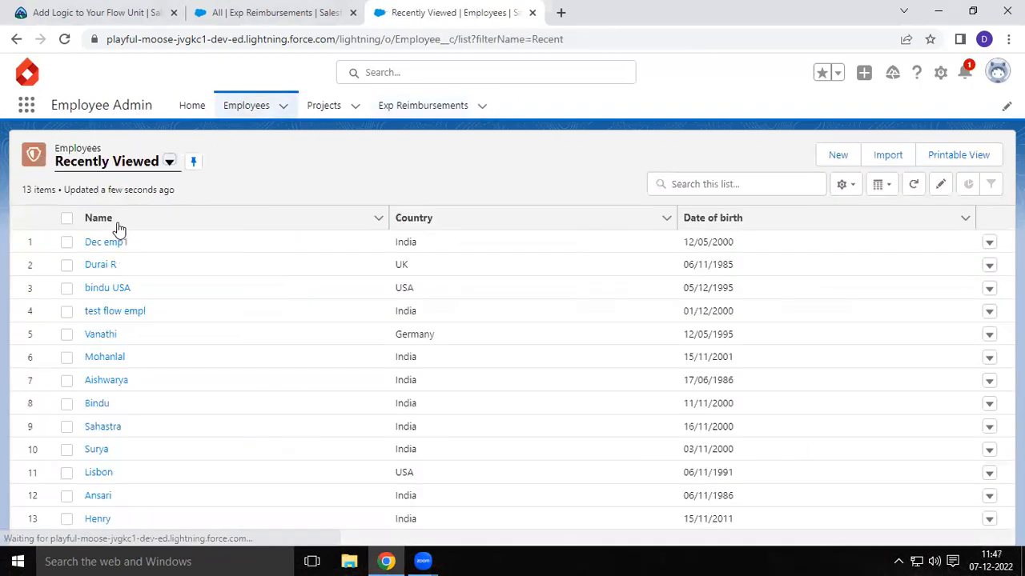
left_click(101, 265)
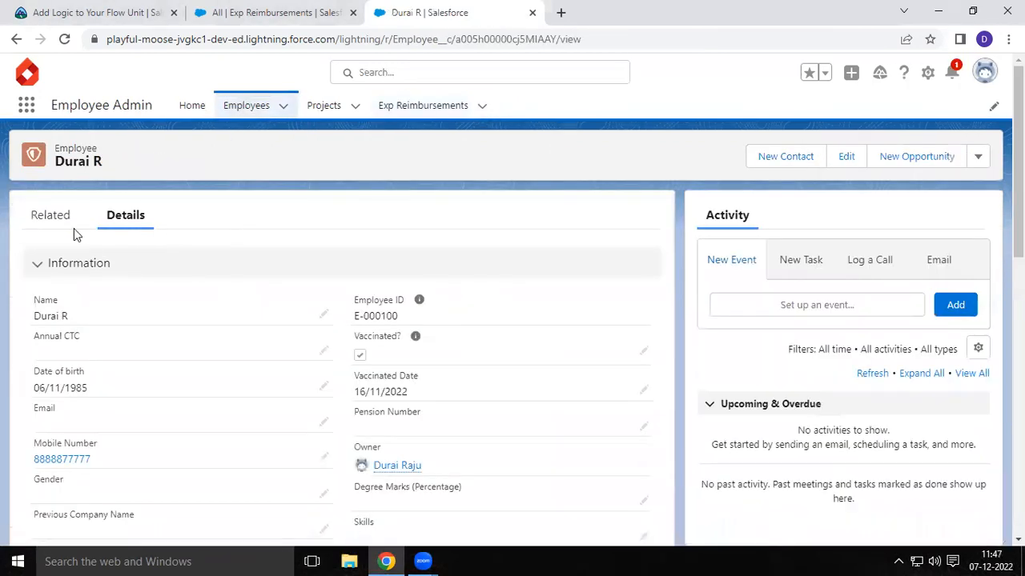
left_click(49, 224)
scroll(443, 358, "down", 2)
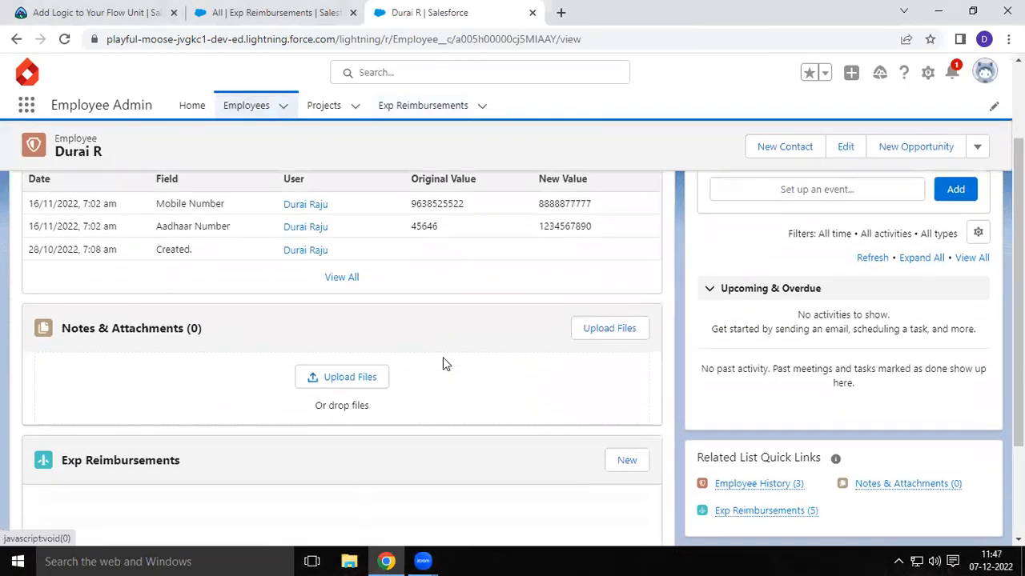
scroll(442, 364, "down", 2)
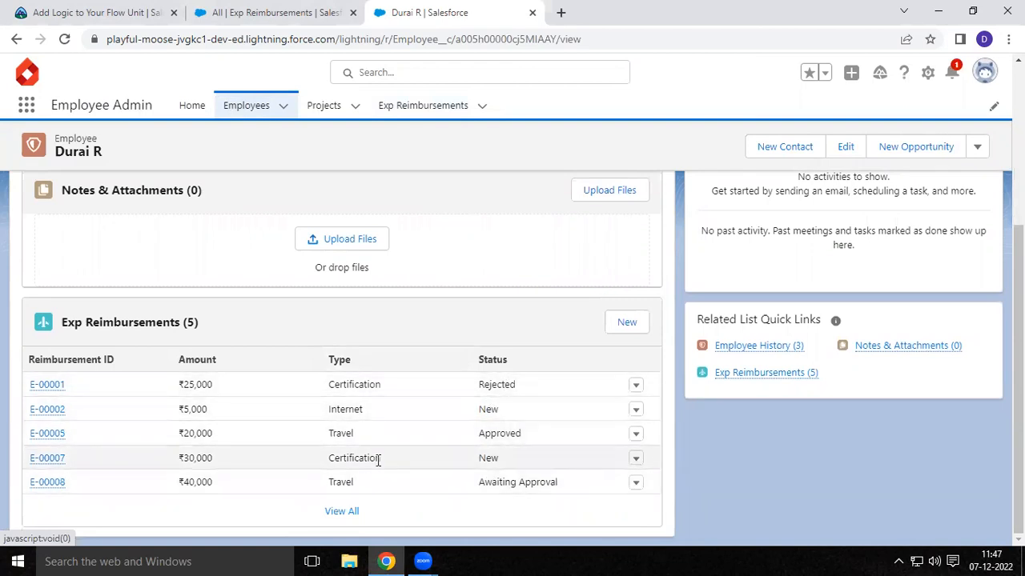
scroll(377, 457, "up", 2)
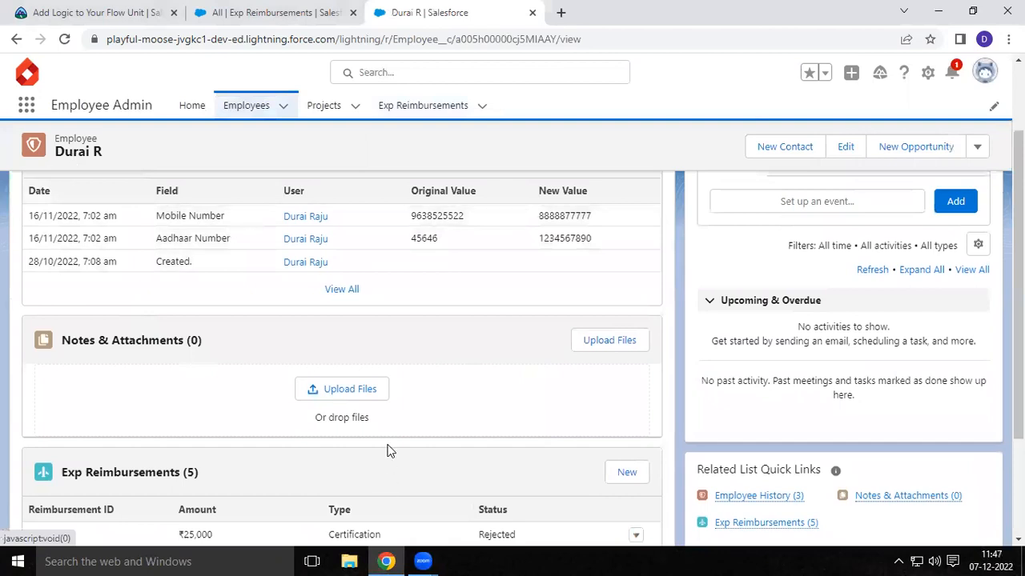
scroll(387, 451, "down", 2)
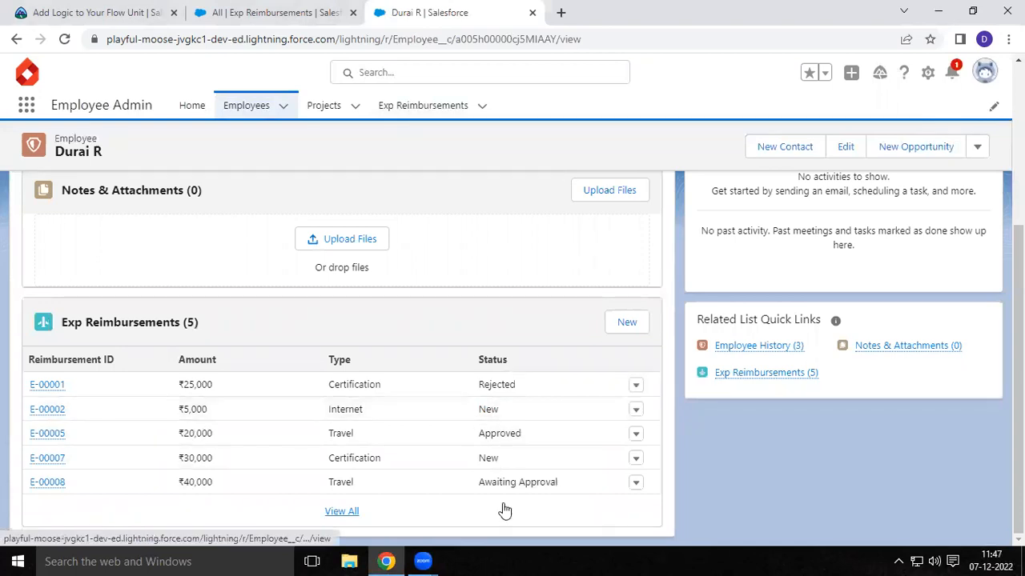
scroll(414, 442, "up", 3)
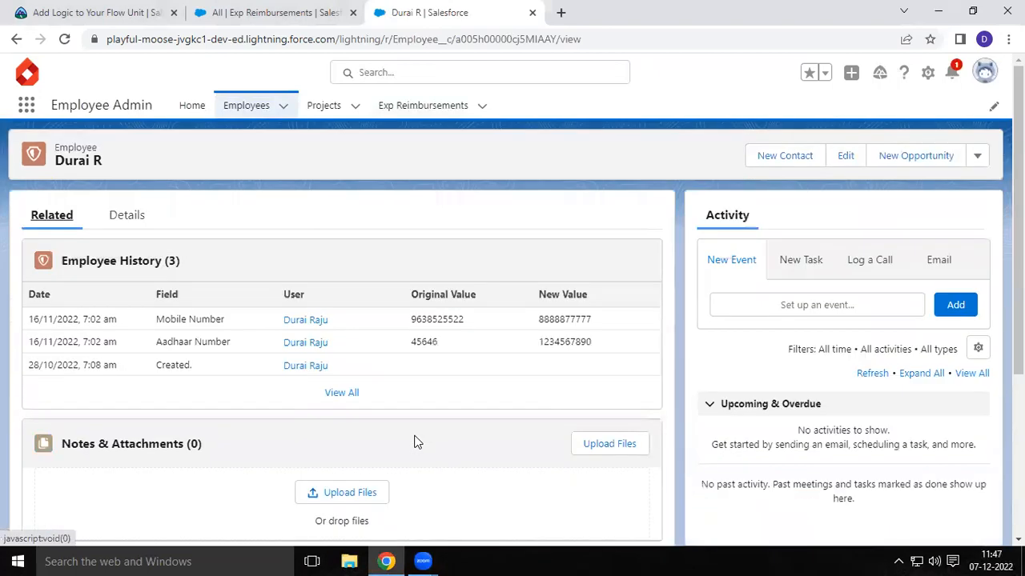
left_click(126, 224)
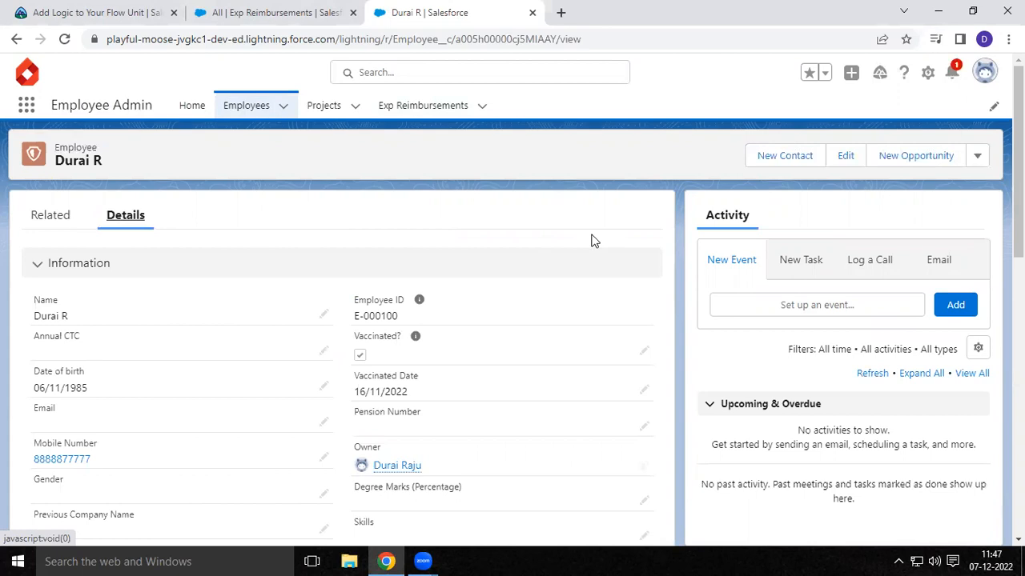
- Open Setup and go to the Flows page by searching for "flow"
left_click(928, 73)
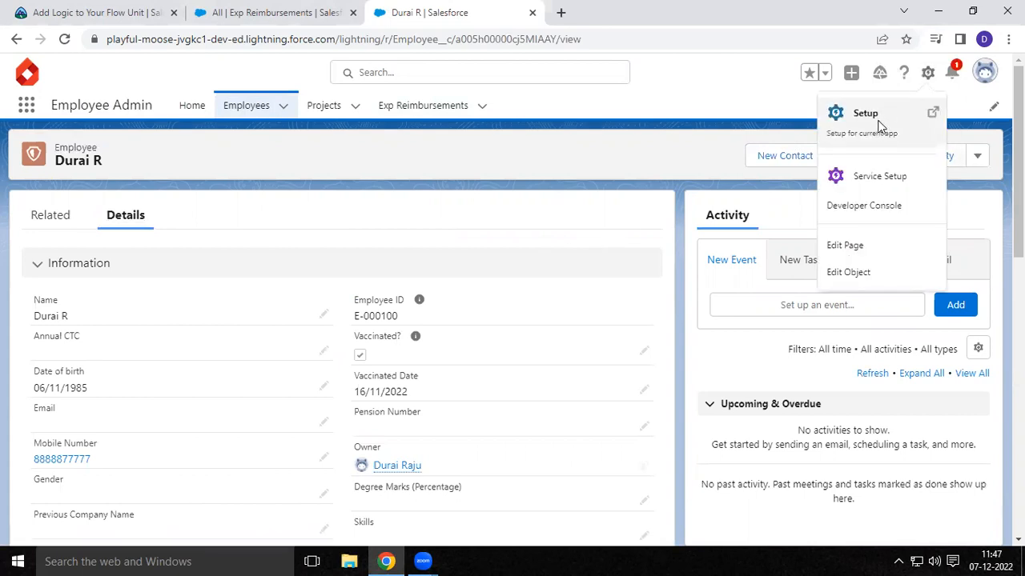
left_click(864, 113)
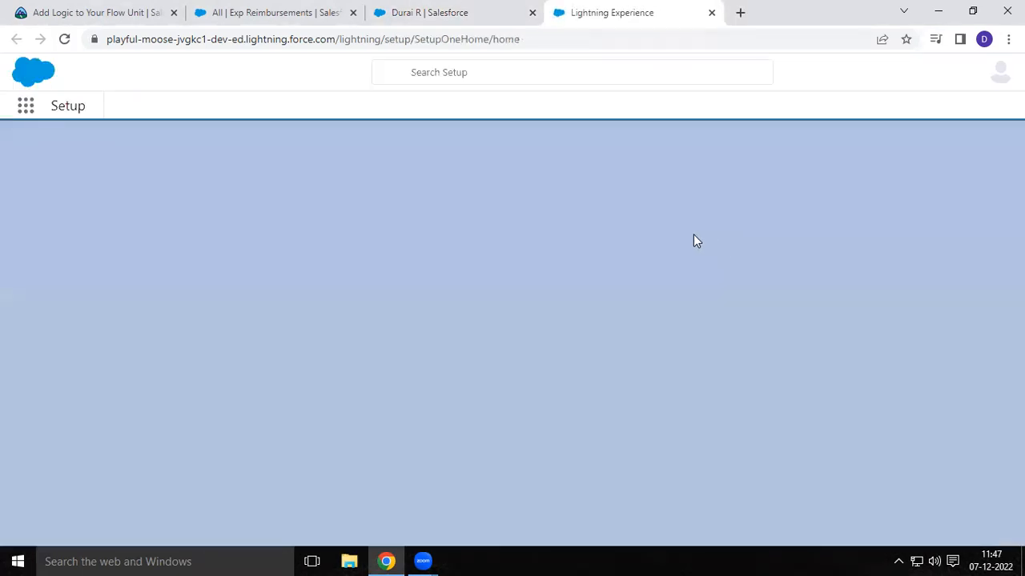
left_click(79, 151)
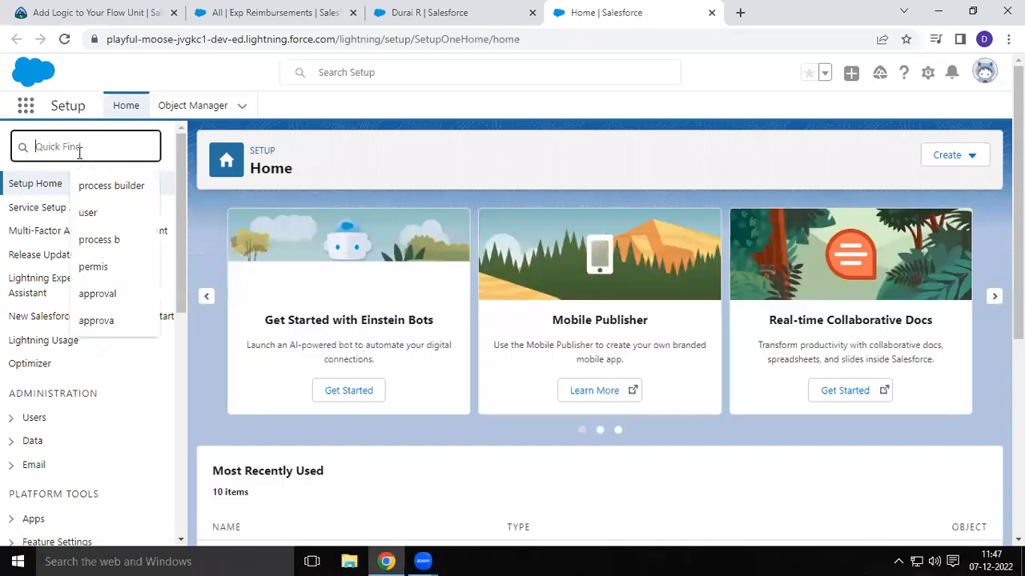
type("flow")
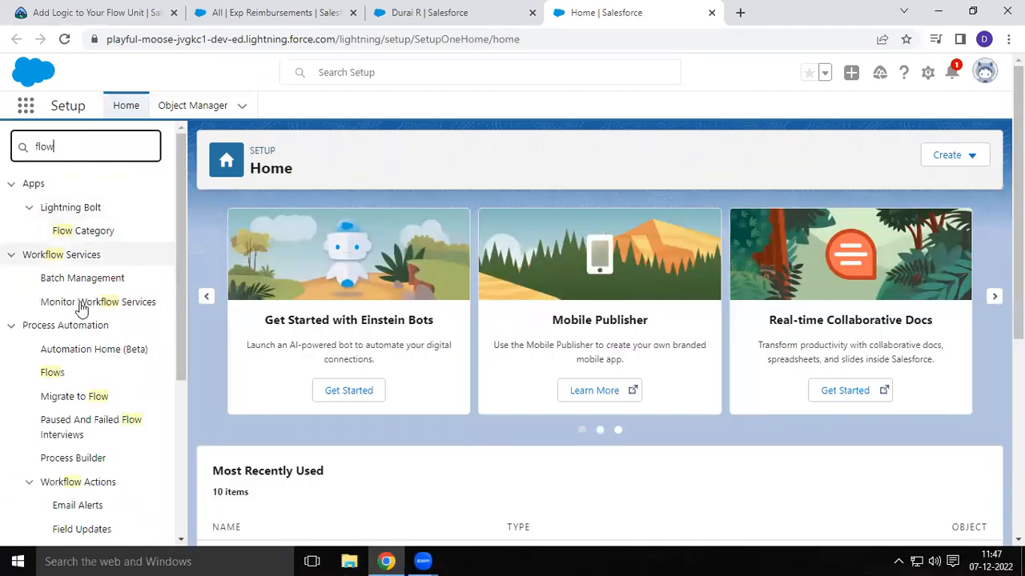
left_click(54, 372)
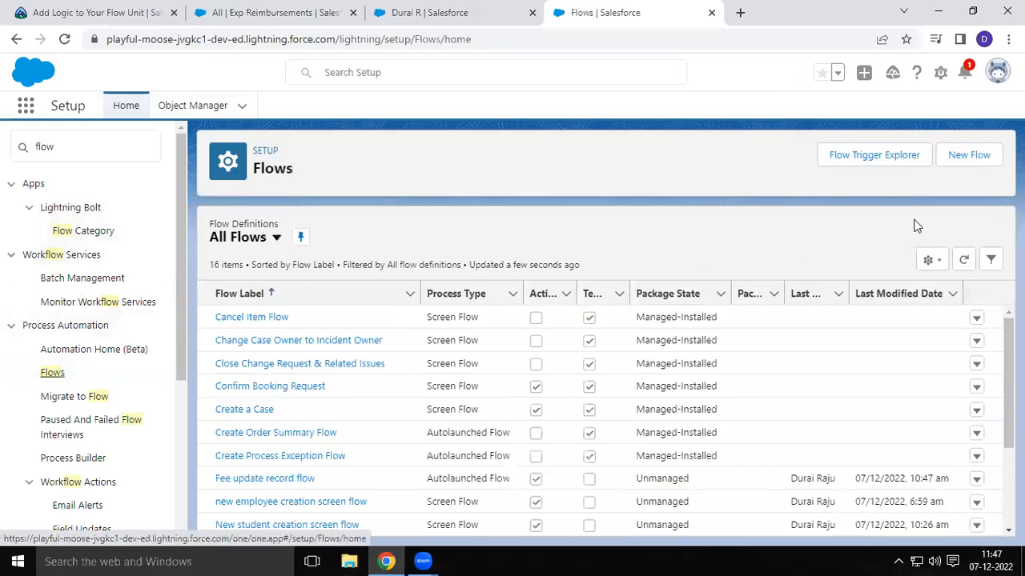
- Create a new Record-Triggered Flow
left_click(961, 160)
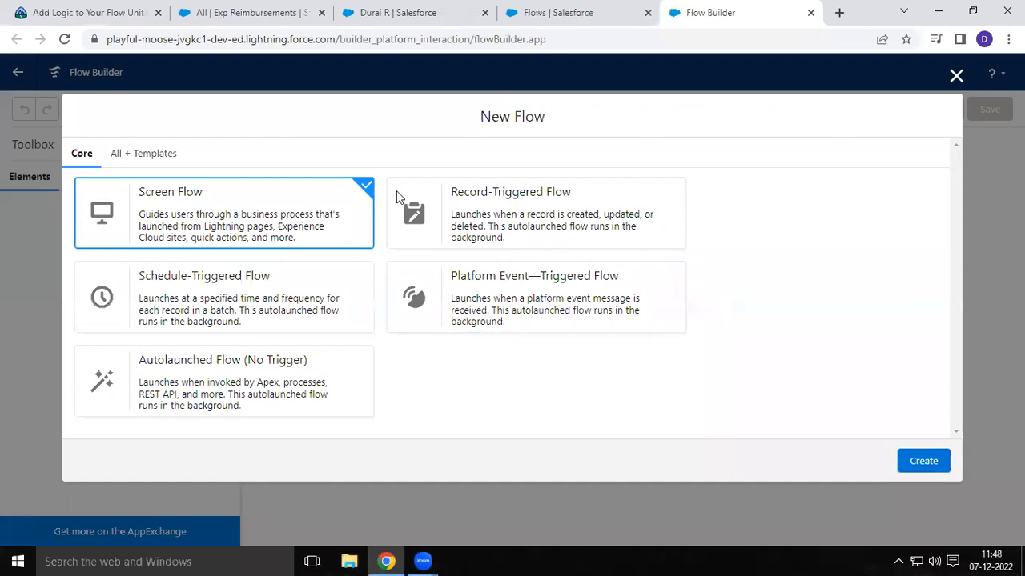
left_click(566, 221)
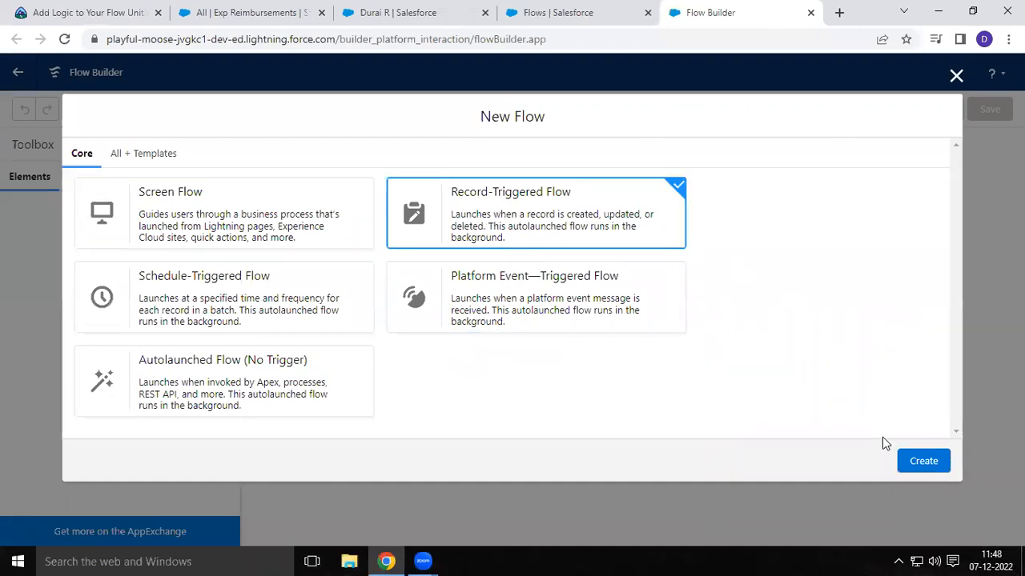
left_click(921, 461)
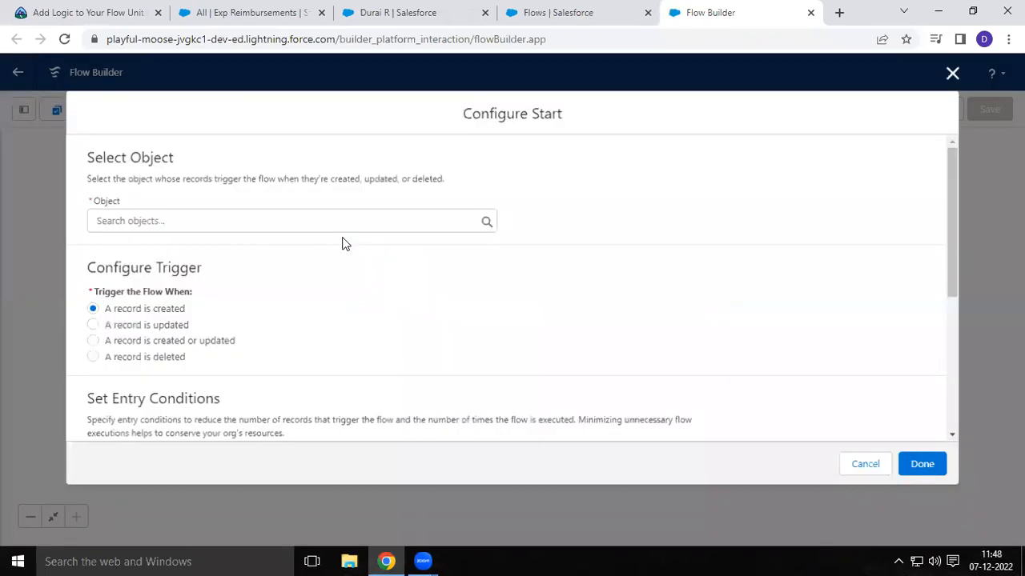
- Set the flow's object to Employee and trigger it when a record is updated
left_click(291, 218)
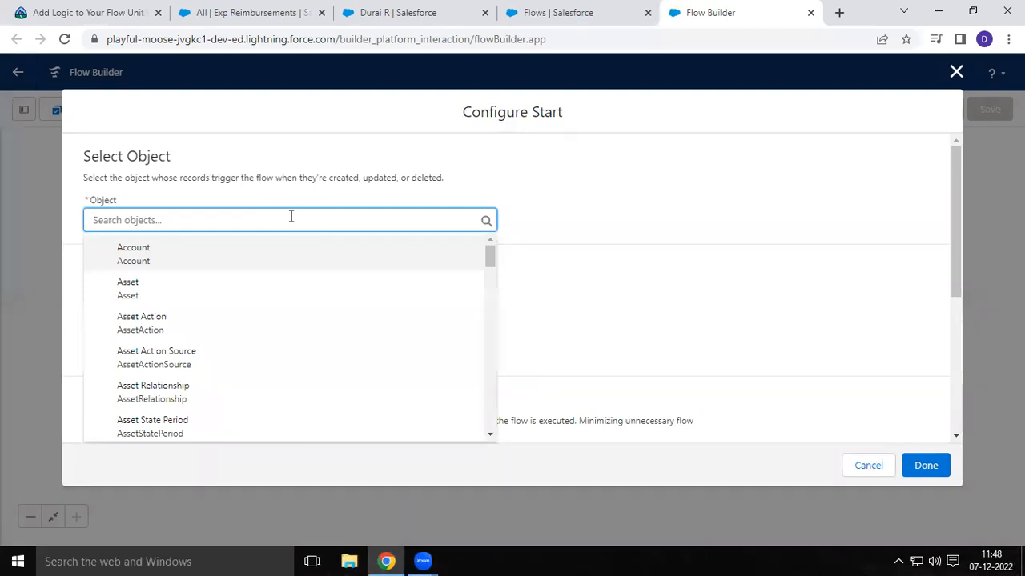
type("empl")
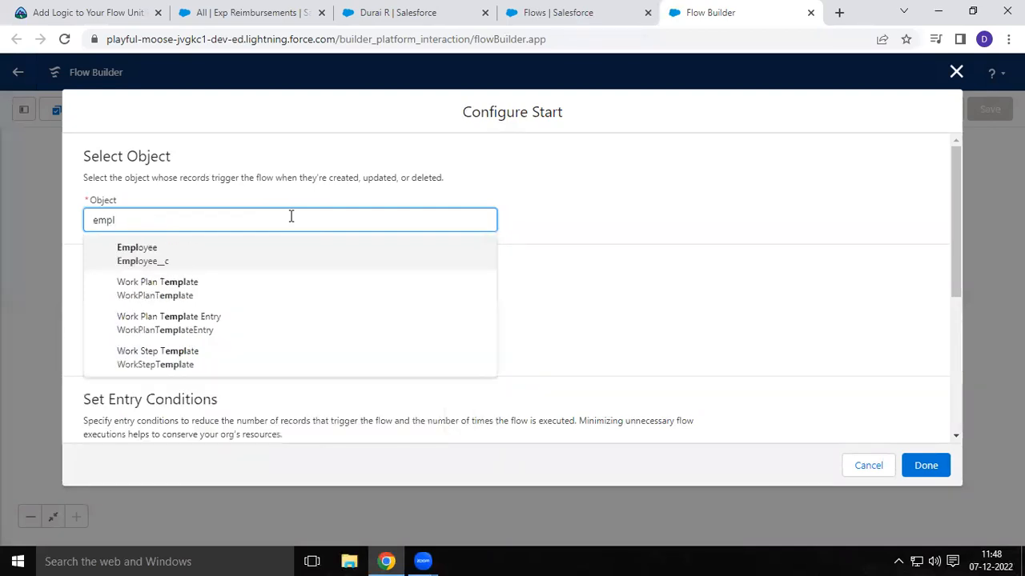
left_click(166, 261)
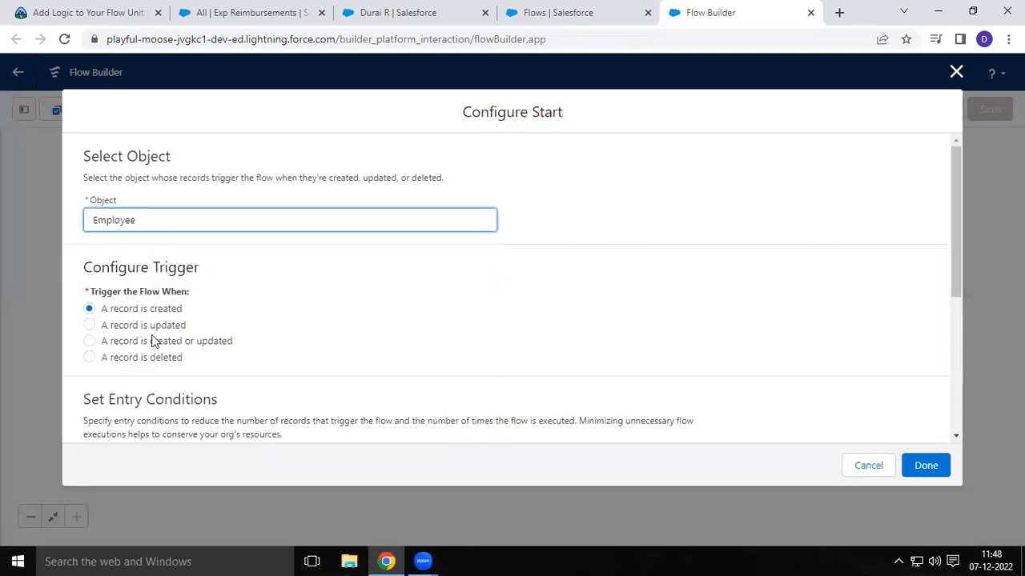
left_click(102, 327)
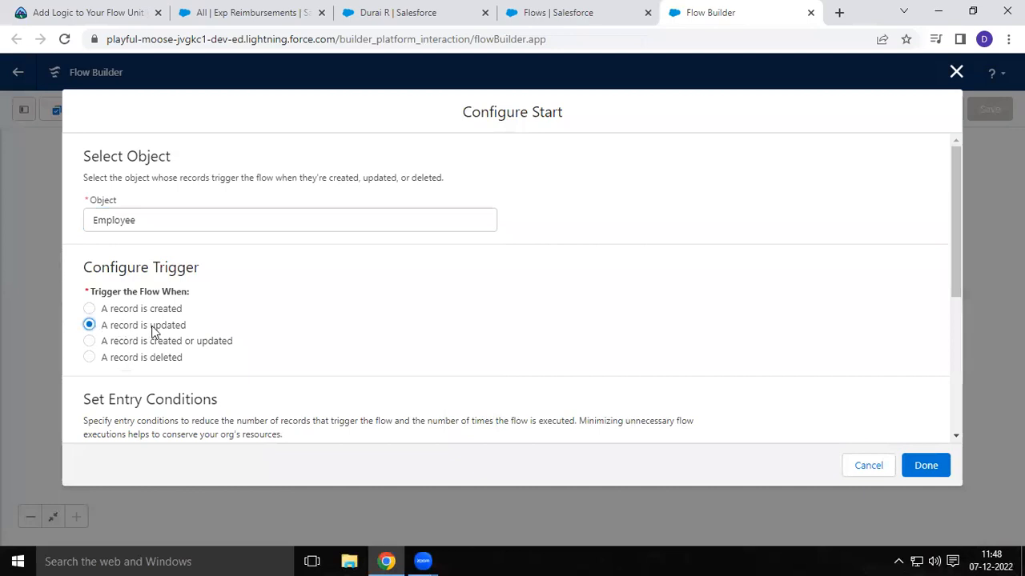
- Set the entry condition requirements to All Conditions Are Met (AND)
scroll(953, 285, "down", 1)
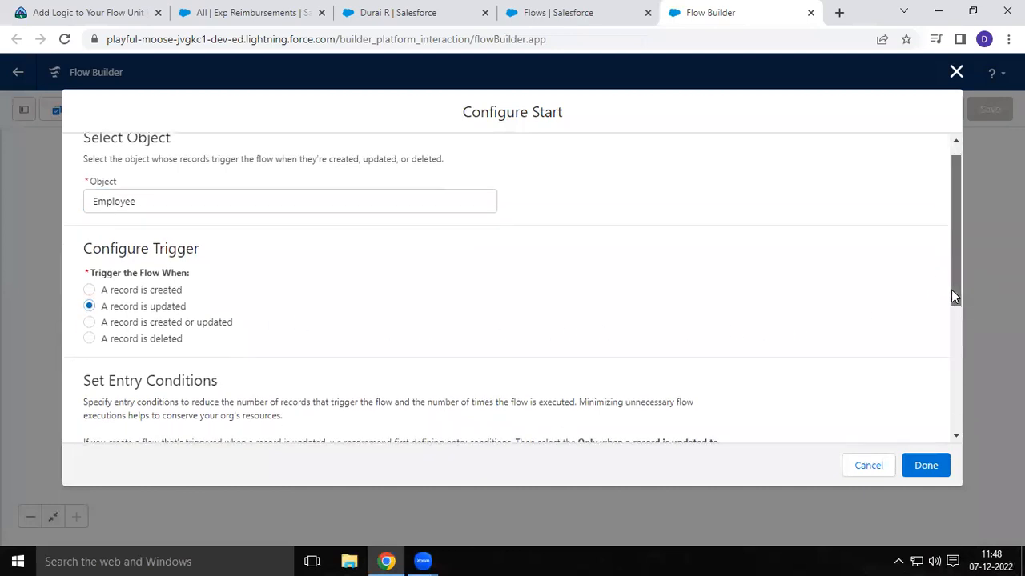
left_click_drag(954, 278, 952, 356)
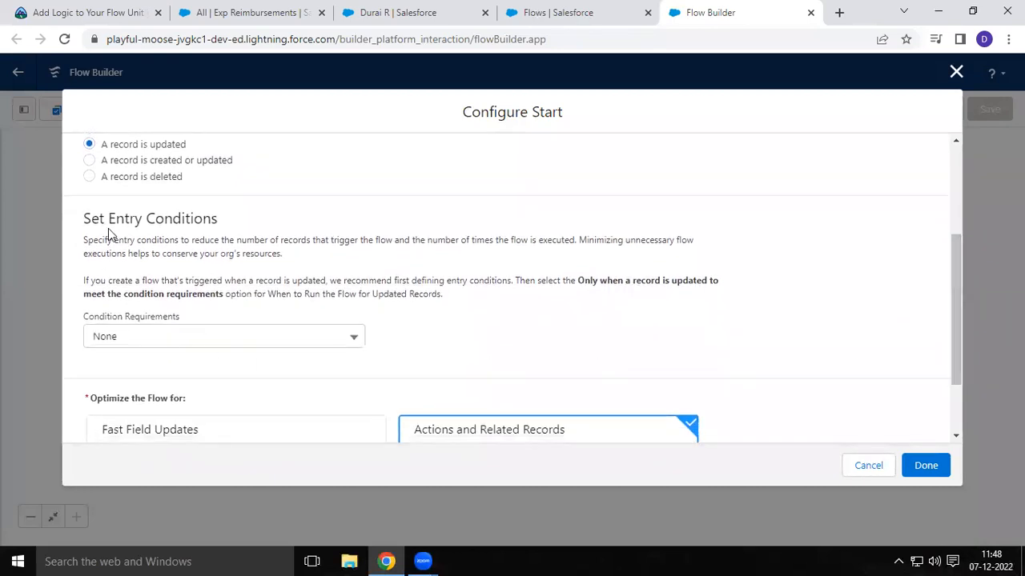
left_click_drag(84, 220, 232, 222)
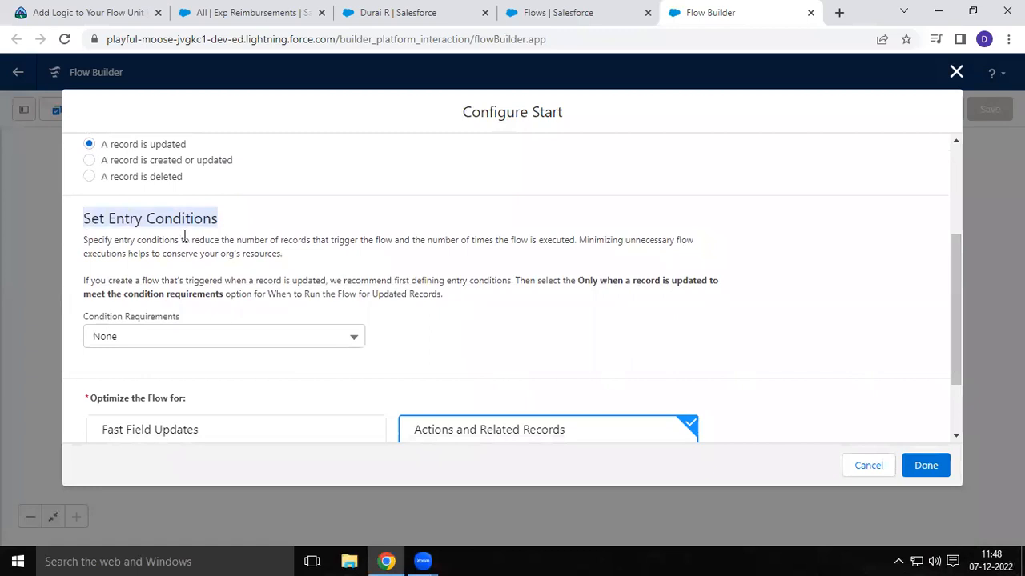
left_click(314, 221)
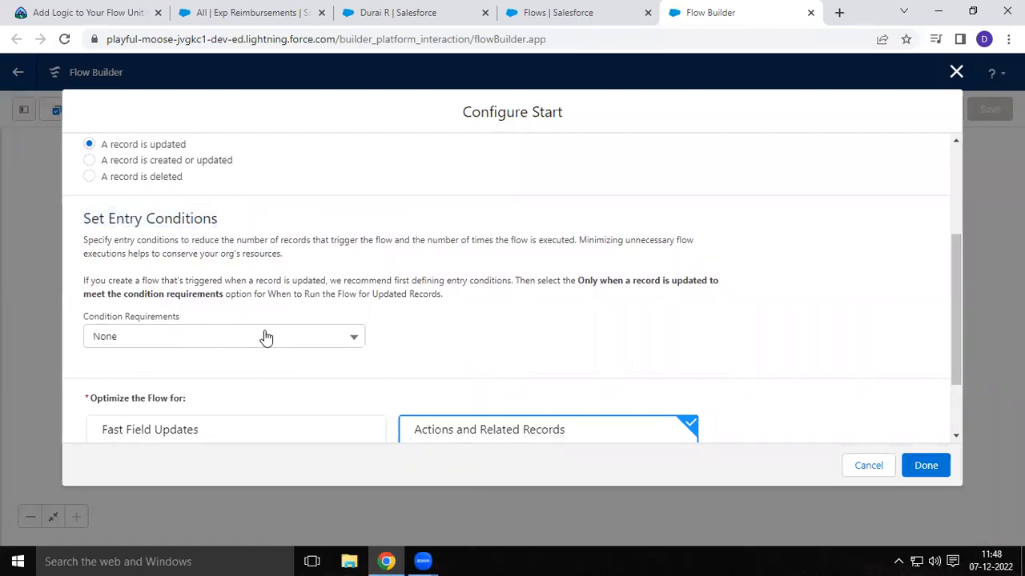
scroll(951, 317, "down", 1)
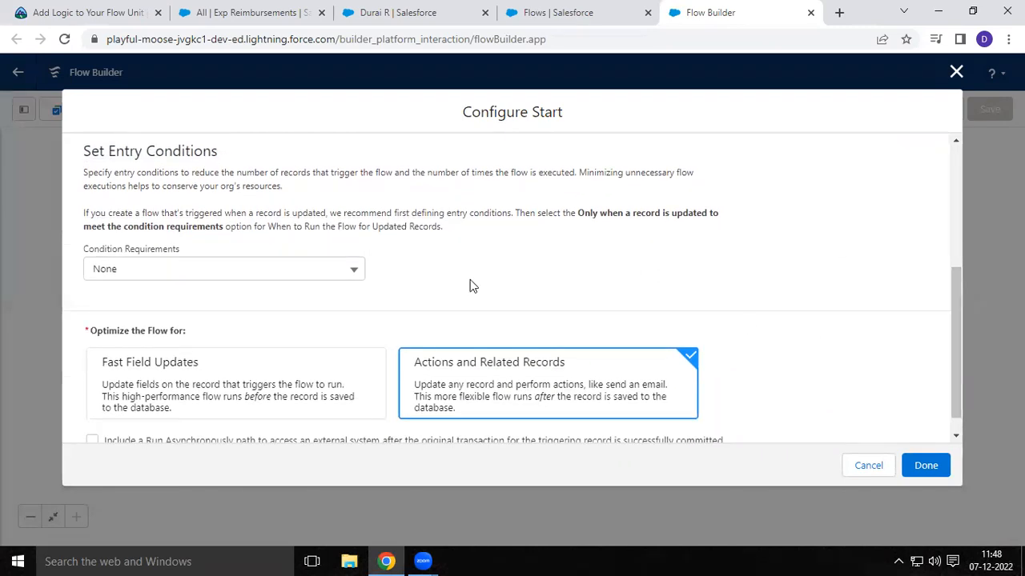
left_click(158, 272)
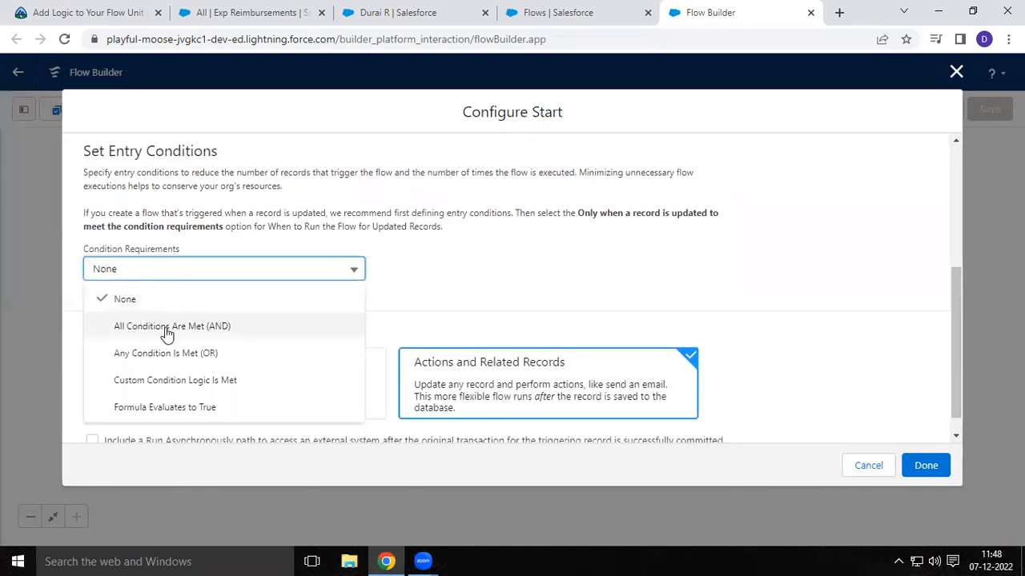
left_click(150, 326)
- Define the entry condition as Status__c Equals Resigned
left_click(180, 327)
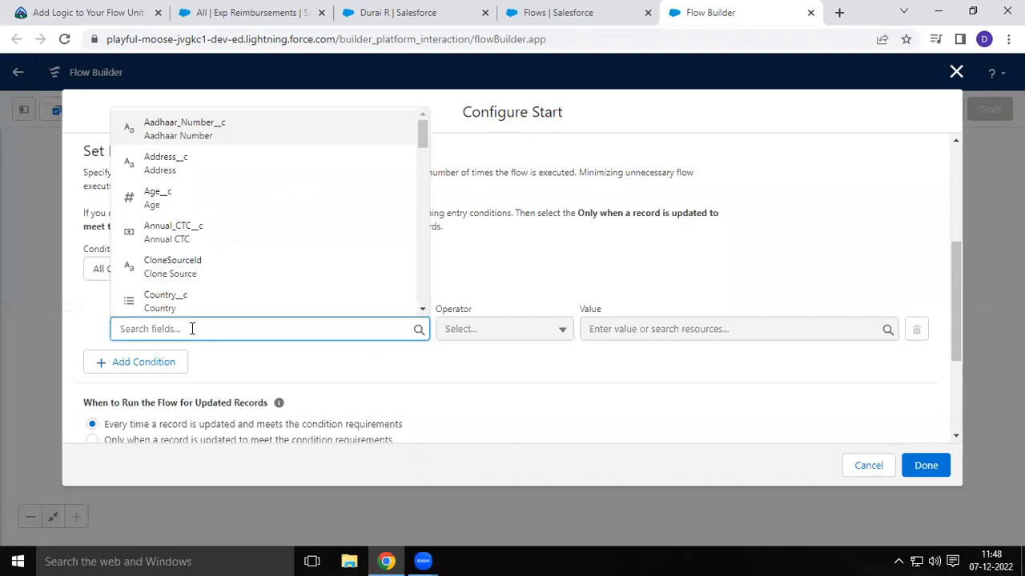
type("stat")
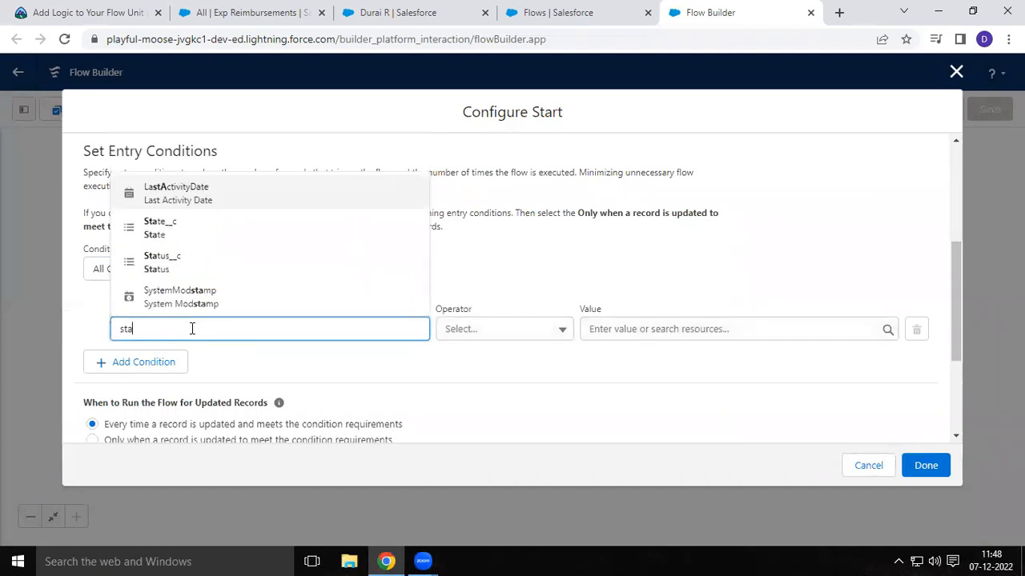
left_click(185, 296)
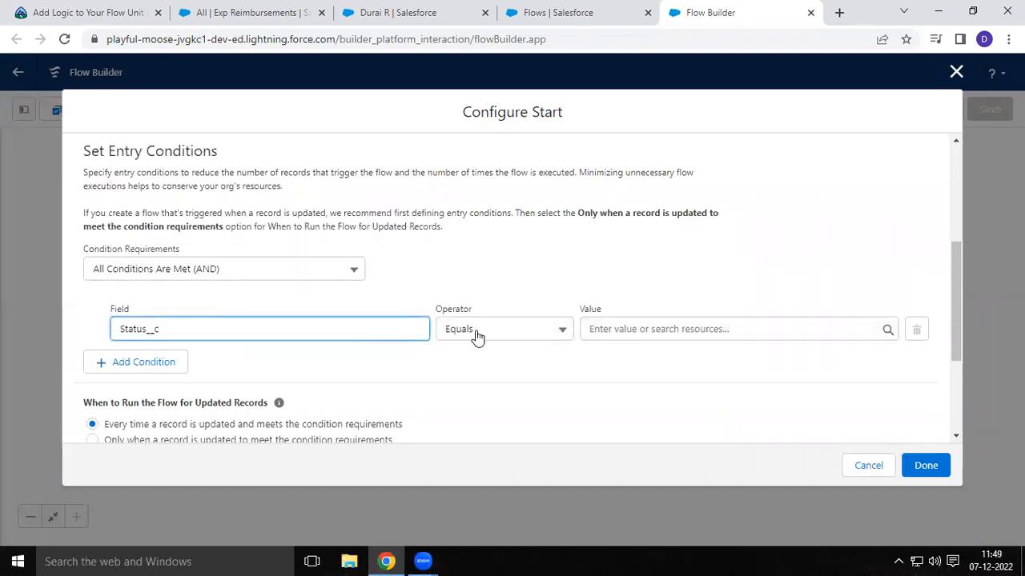
left_click(629, 336)
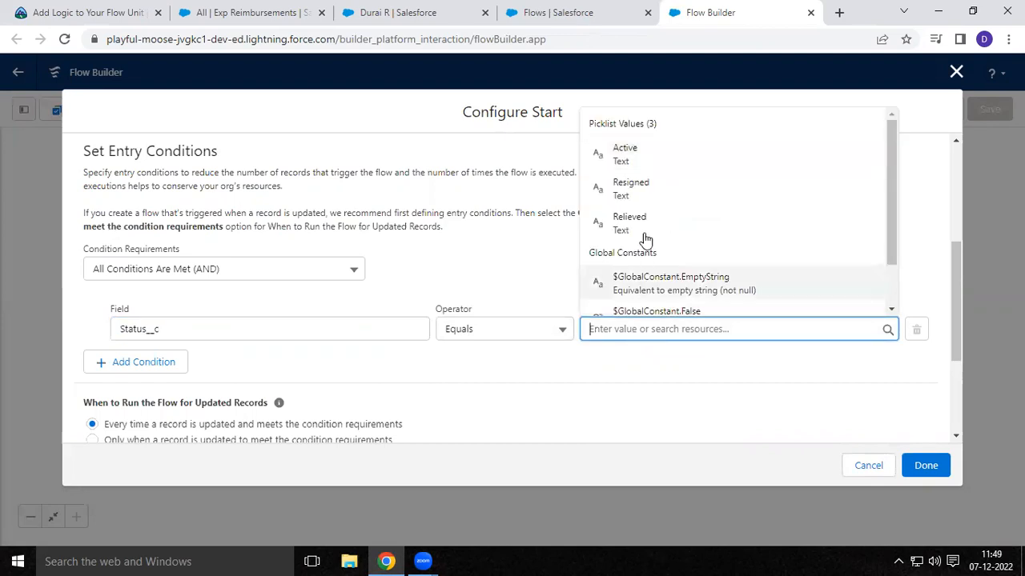
left_click(640, 190)
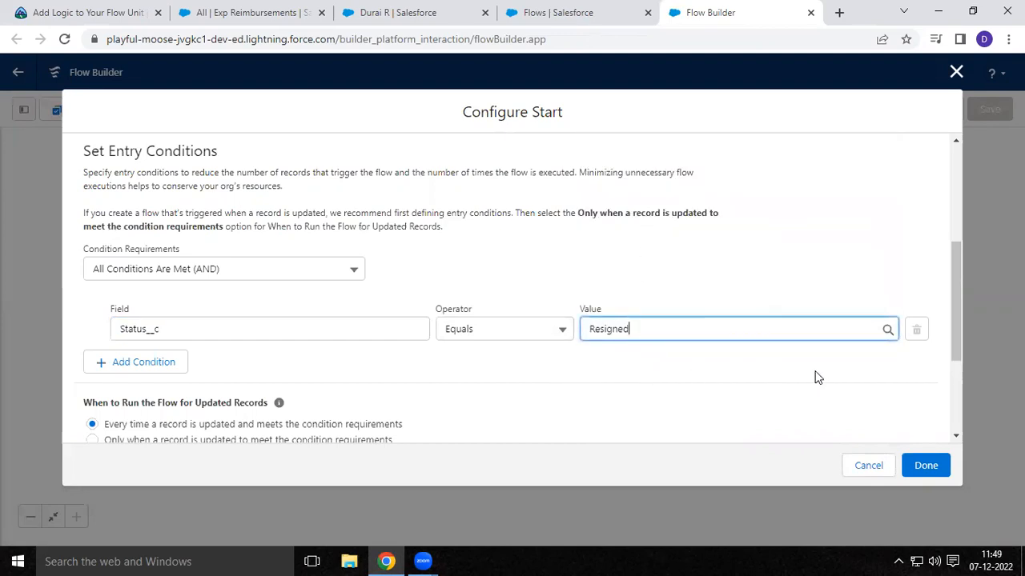
- Set the flow to run only when a record is updated to meet the condition requirements, and finish the start configuration
left_click_drag(959, 326, 956, 373)
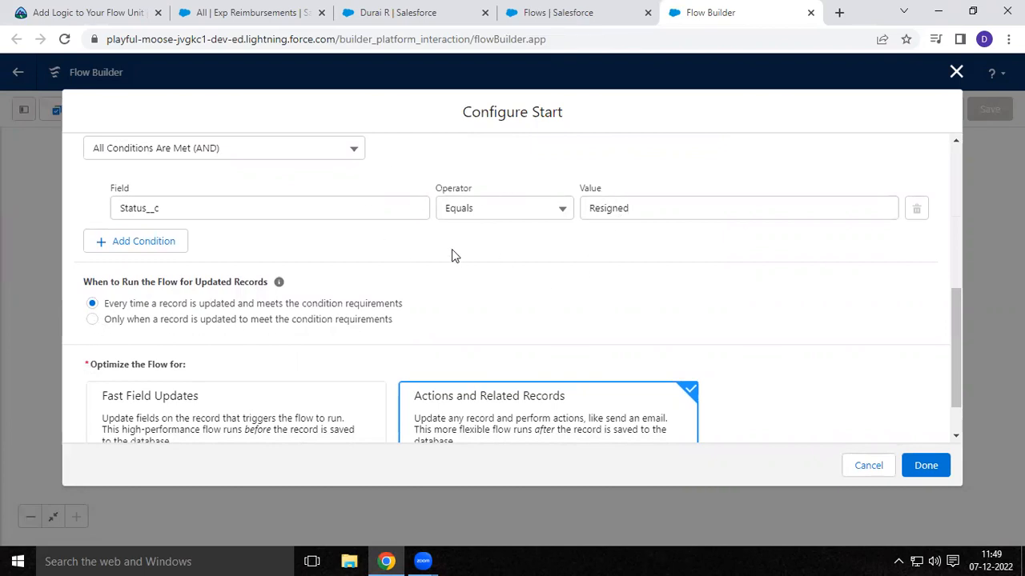
left_click(92, 321)
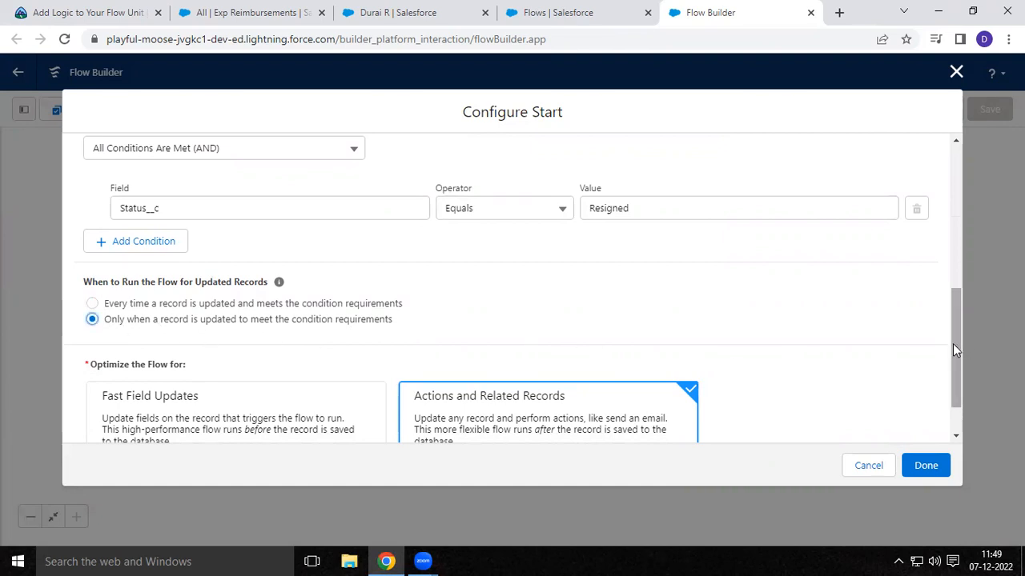
left_click_drag(956, 350, 958, 384)
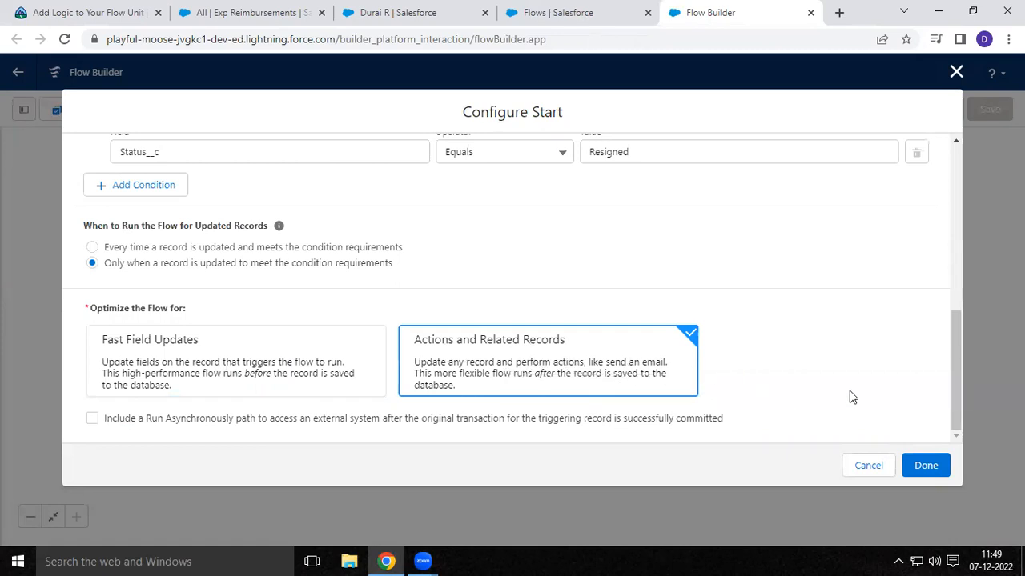
left_click(926, 465)
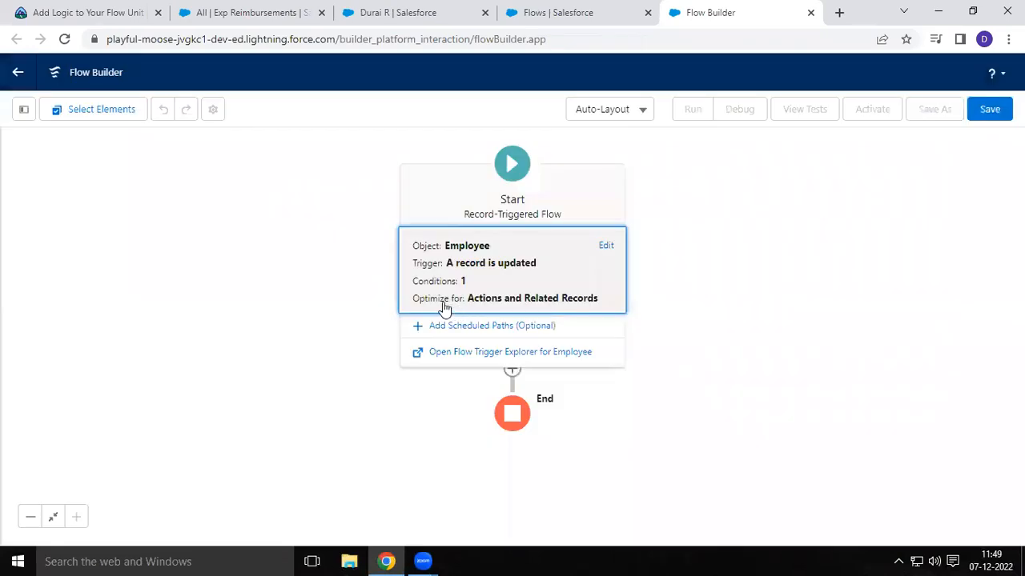
- Add an Update Records element to the flow, labelled "Update exp reimbursement to rejected"
left_click(512, 373)
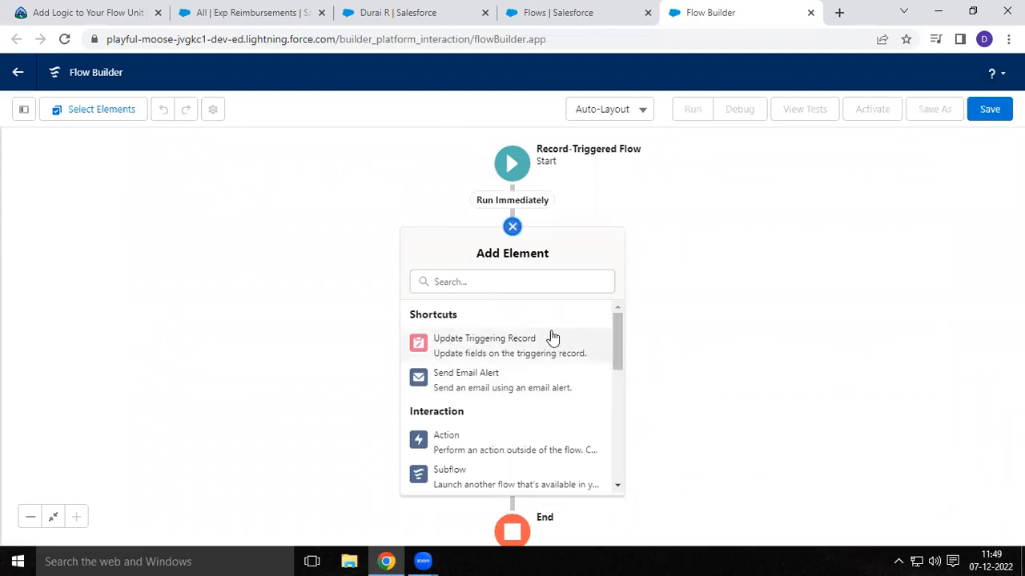
left_click_drag(618, 354, 618, 478)
left_click(490, 413)
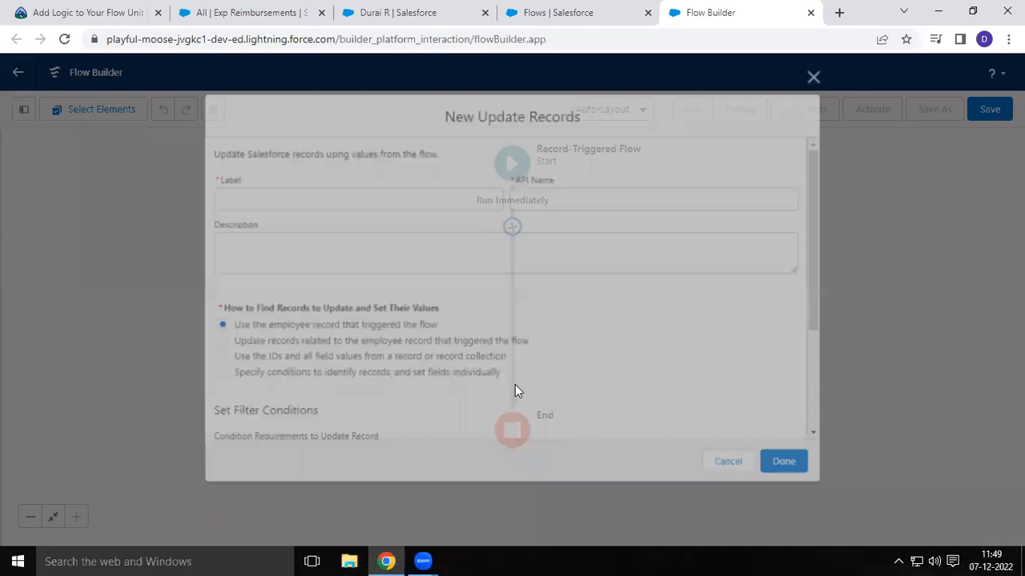
type("Update exp reimbursement to rejected")
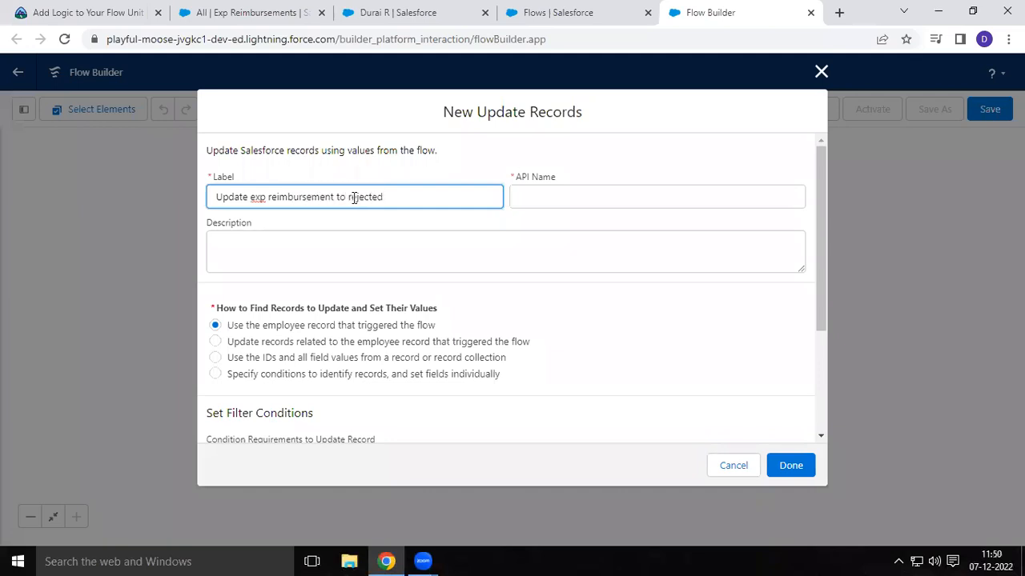
left_click(469, 218)
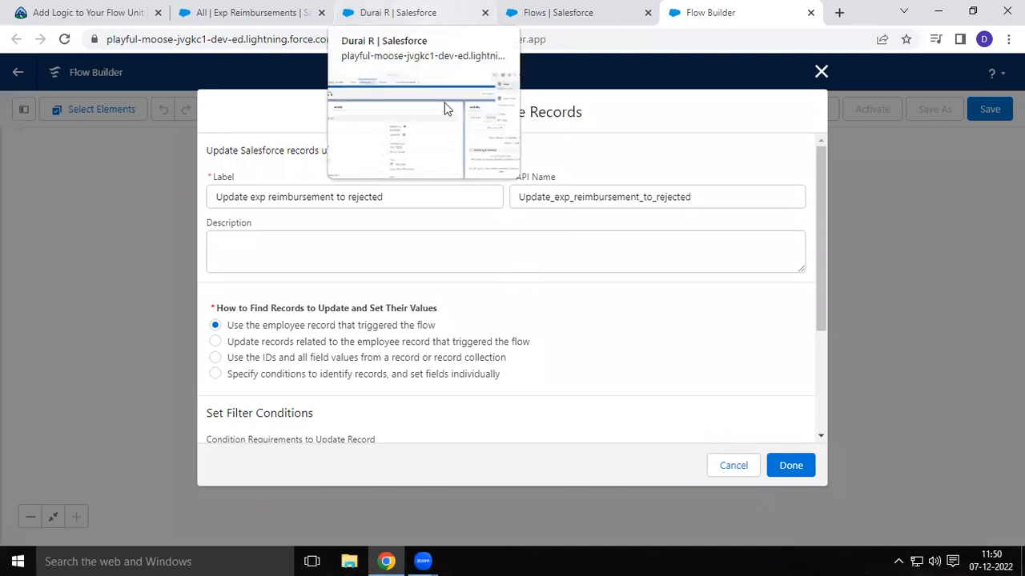
- Have the element identify records by specified conditions, with Exp Reimbursement as the object to update
left_click(214, 374)
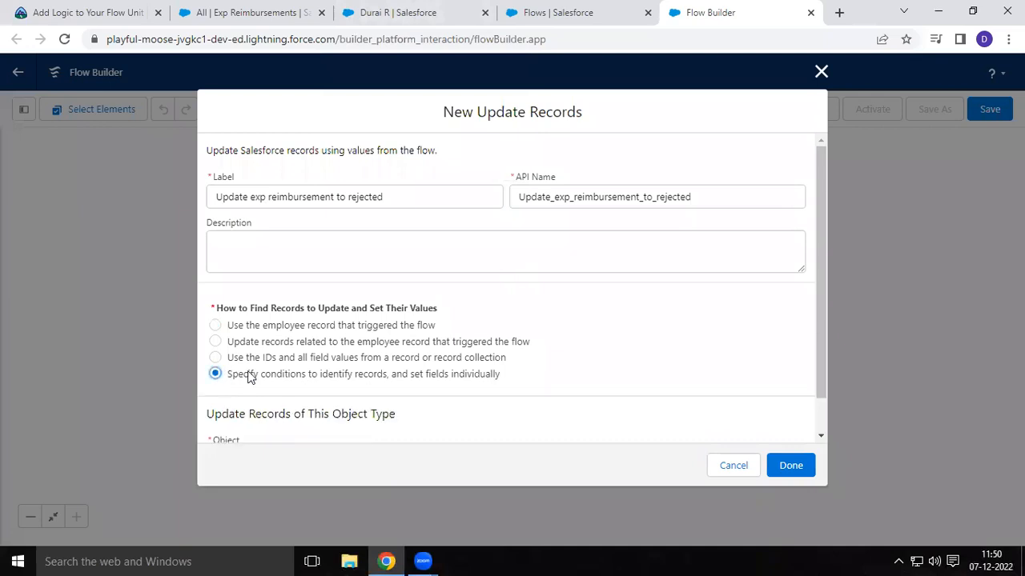
left_click_drag(823, 254, 810, 341)
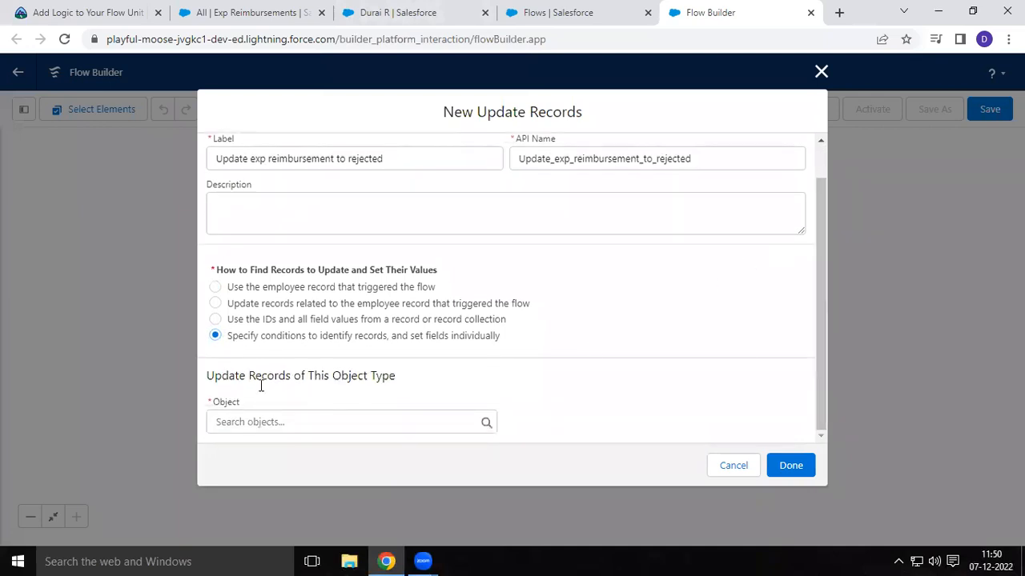
left_click(251, 422)
type("exp")
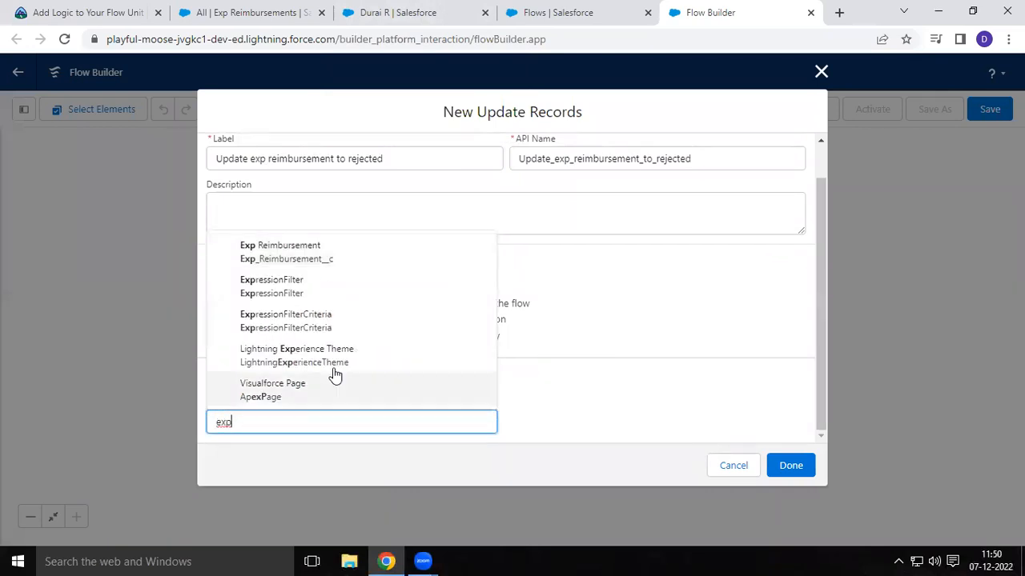
left_click(353, 257)
left_click_drag(820, 237, 419, 342)
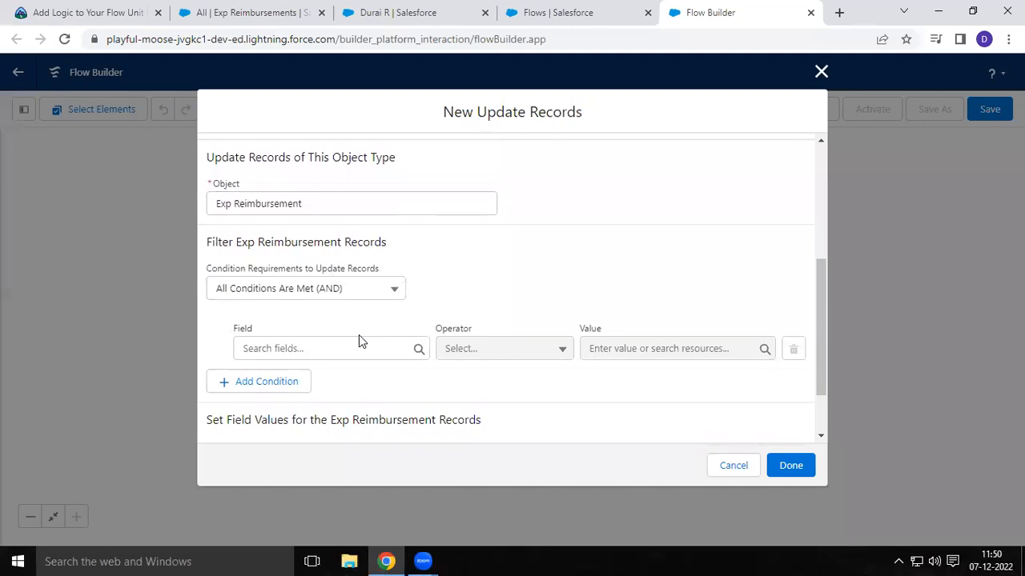
- Define the first filter condition as Employee_Name__c Equals the triggering record's ID ($Record > Record ID)
left_click(240, 12)
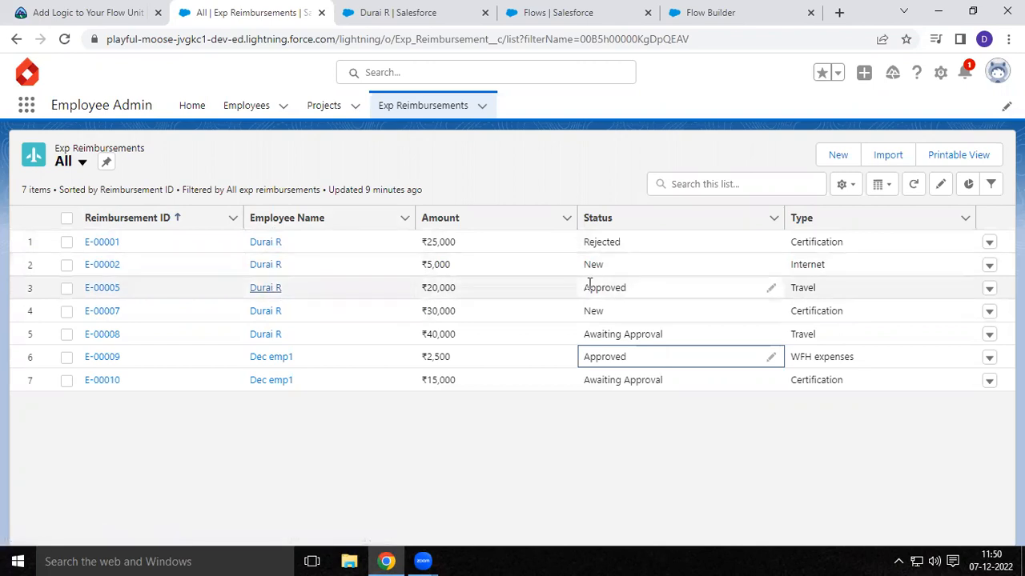
left_click(572, 13)
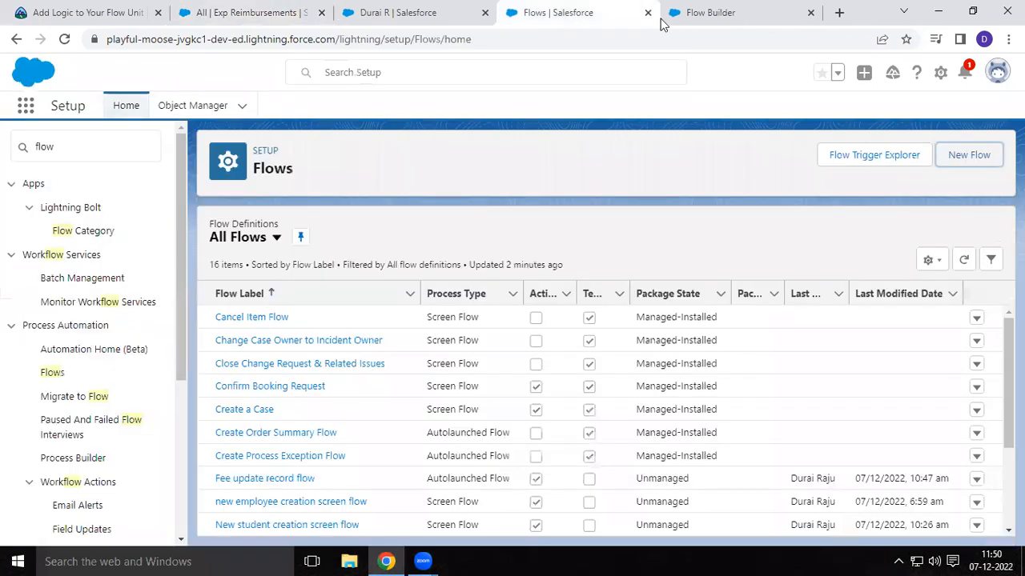
left_click(727, 13)
left_click(333, 350)
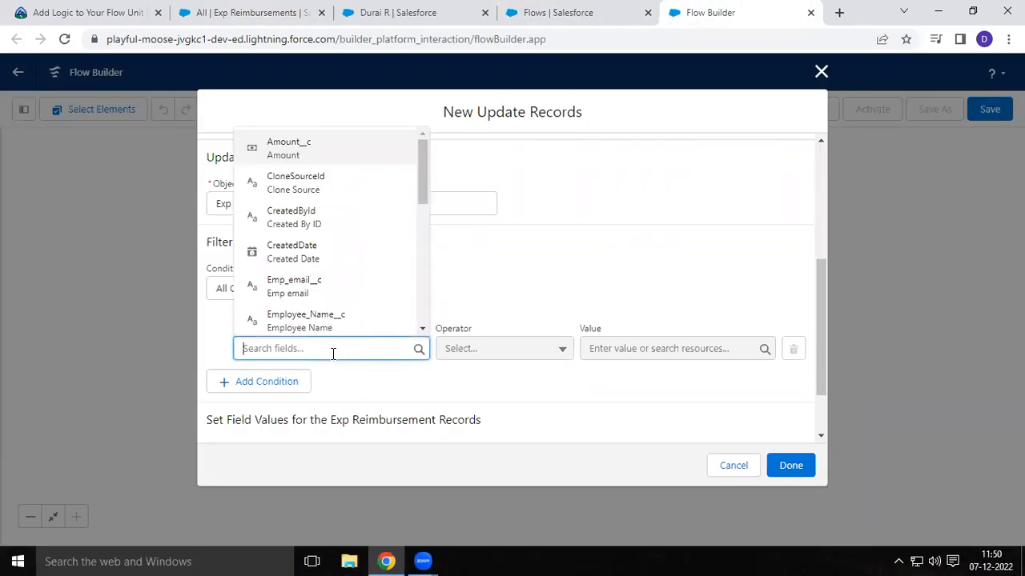
type("emplo")
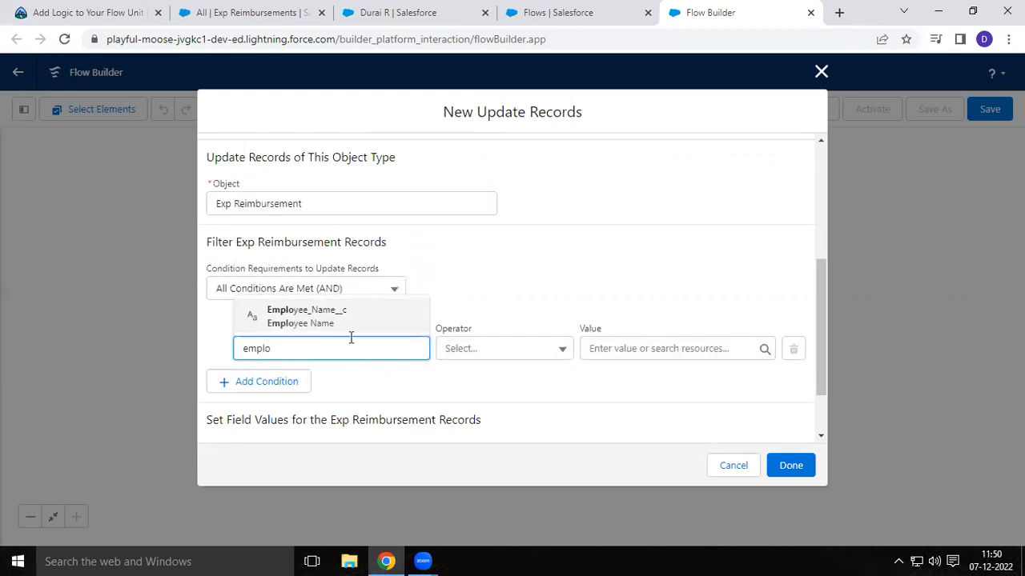
left_click(355, 319)
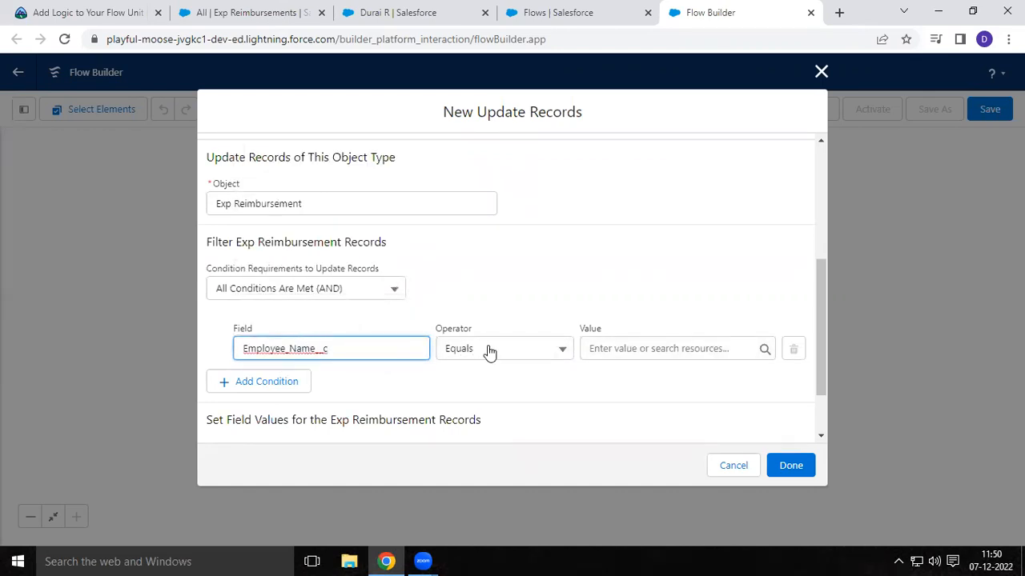
left_click(619, 350)
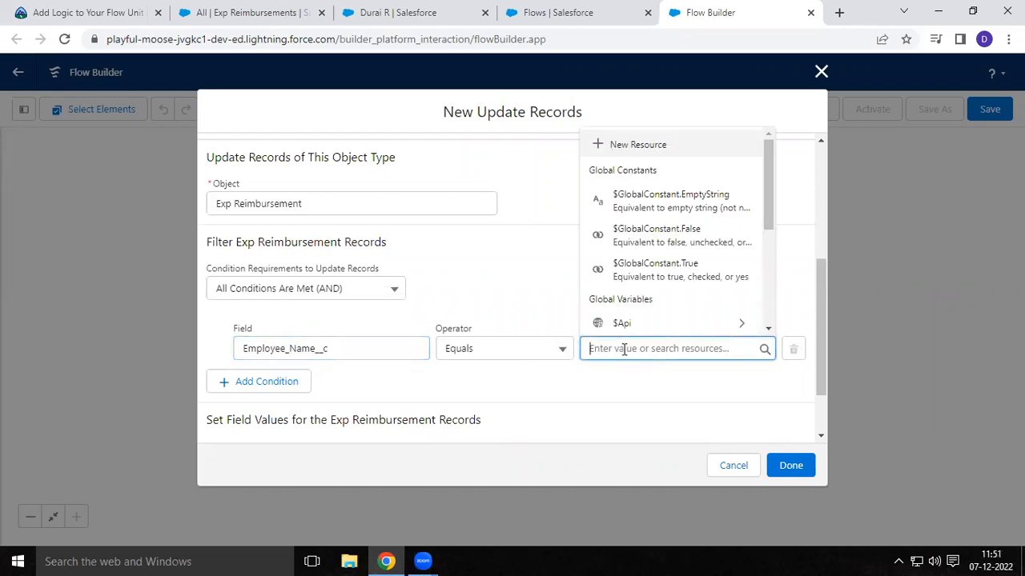
scroll(770, 244, "down", 1)
scroll(770, 244, "down", 3)
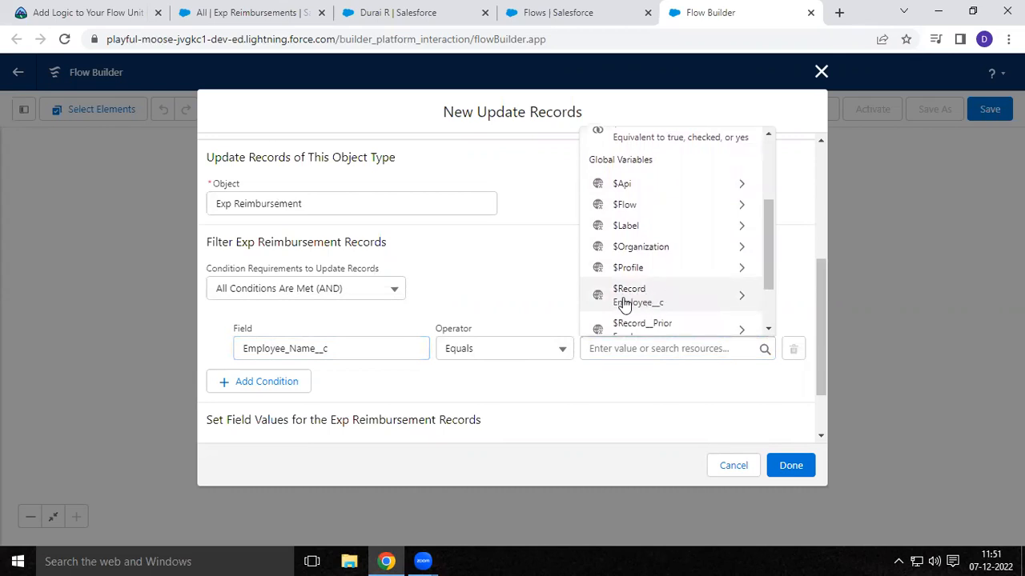
left_click(652, 303)
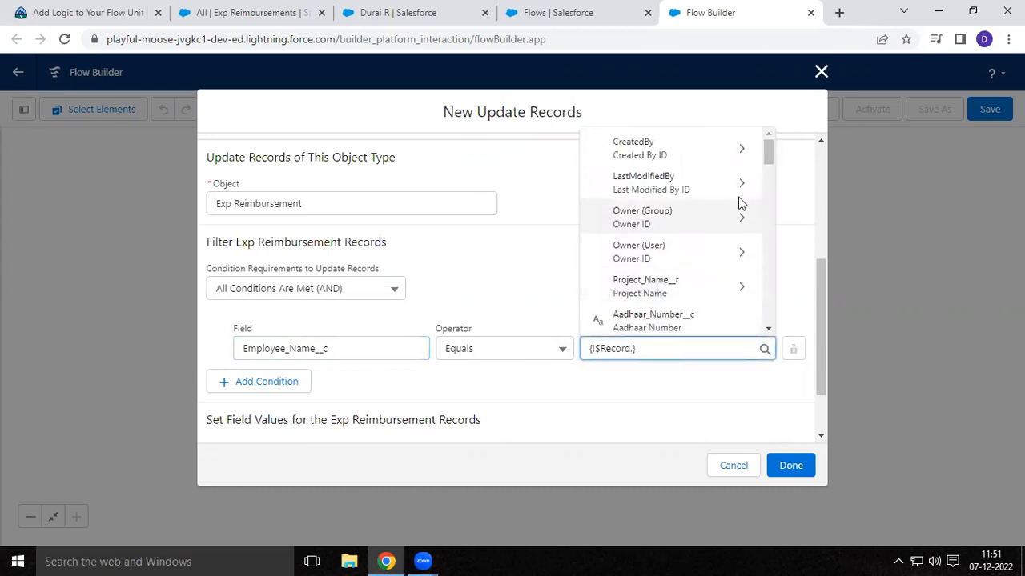
left_click_drag(768, 153, 771, 230)
left_click(660, 247)
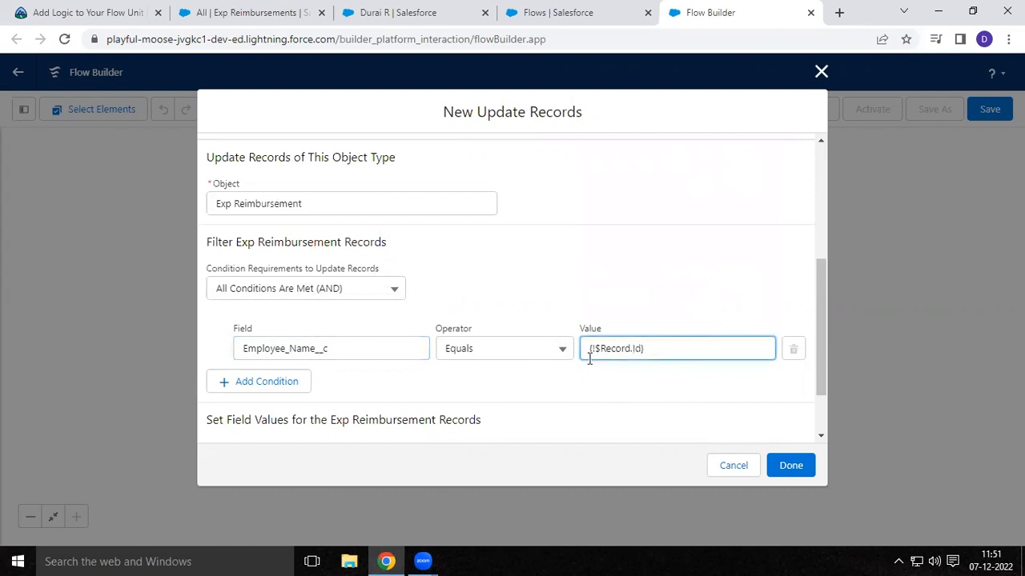
- Add a second filter condition, Status__c Does Not Equal Approved
left_click(273, 382)
left_click(304, 393)
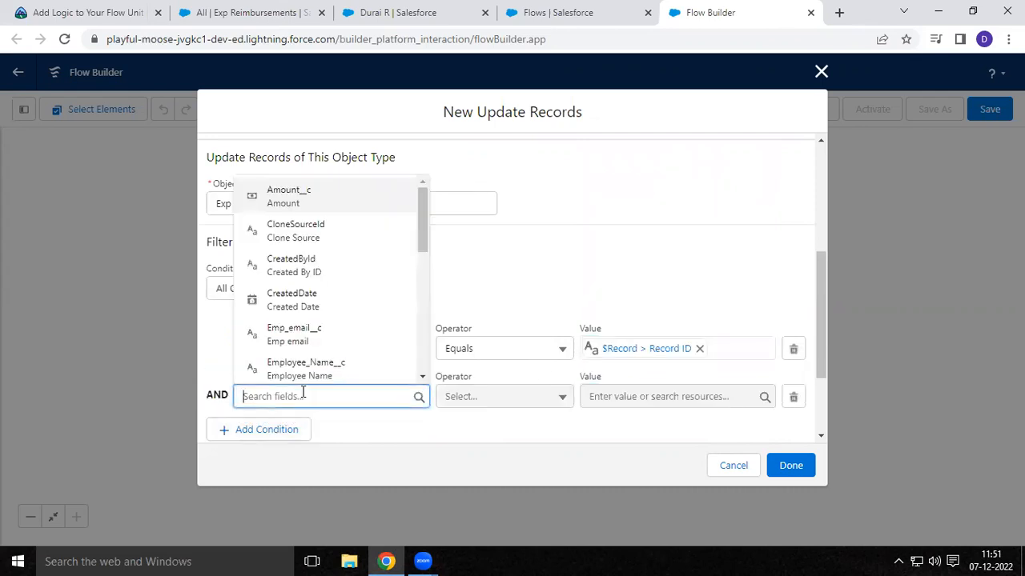
type("s")
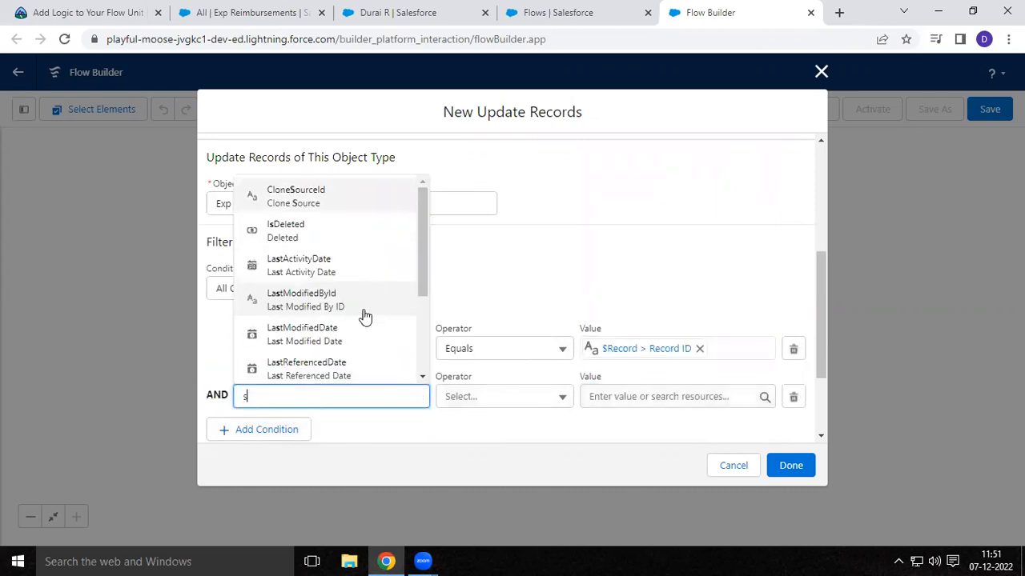
scroll(417, 253, "down", 2)
type("ta")
left_click(329, 326)
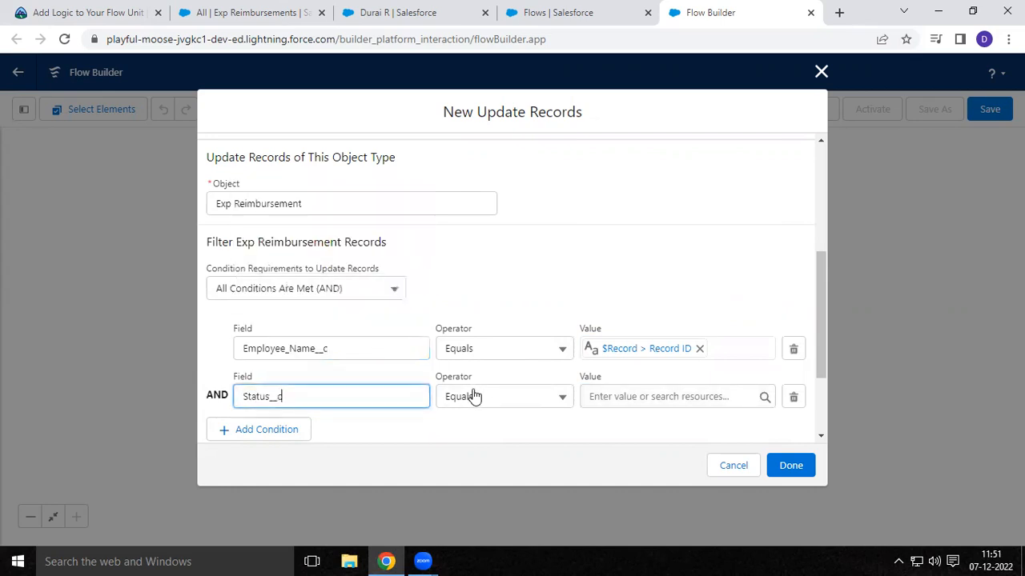
left_click(474, 396)
left_click(482, 265)
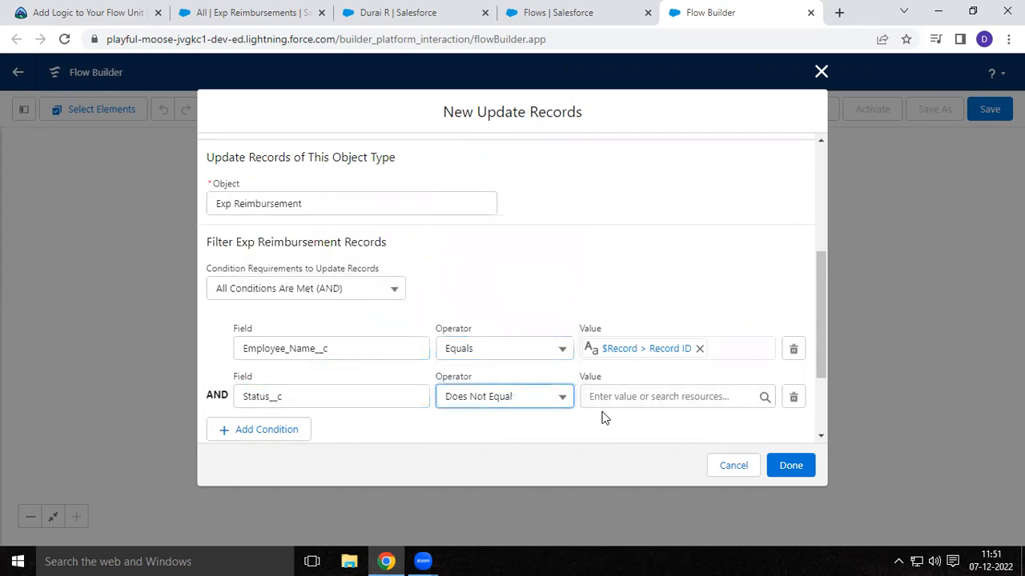
left_click(636, 397)
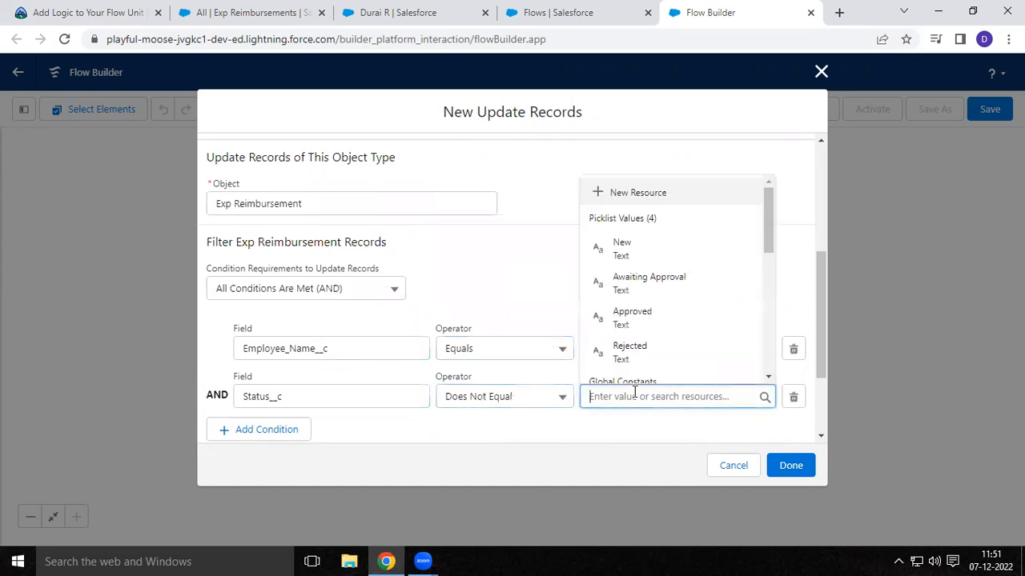
left_click(651, 324)
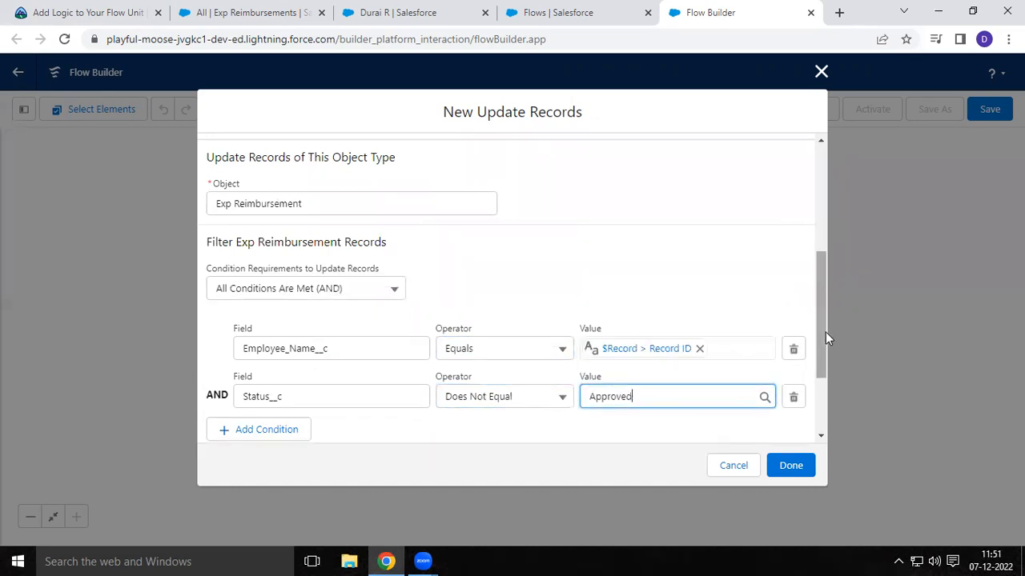
- Set the Status__c field value of the Exp Reimbursement records to Rejected and finish the Update Records element
left_click_drag(826, 335, 823, 386)
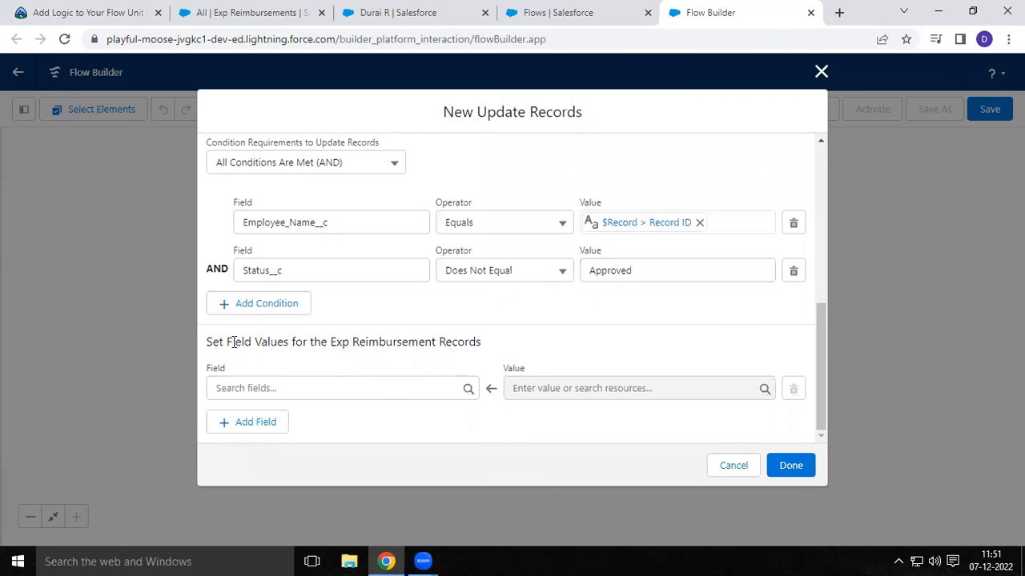
left_click_drag(211, 345, 488, 348)
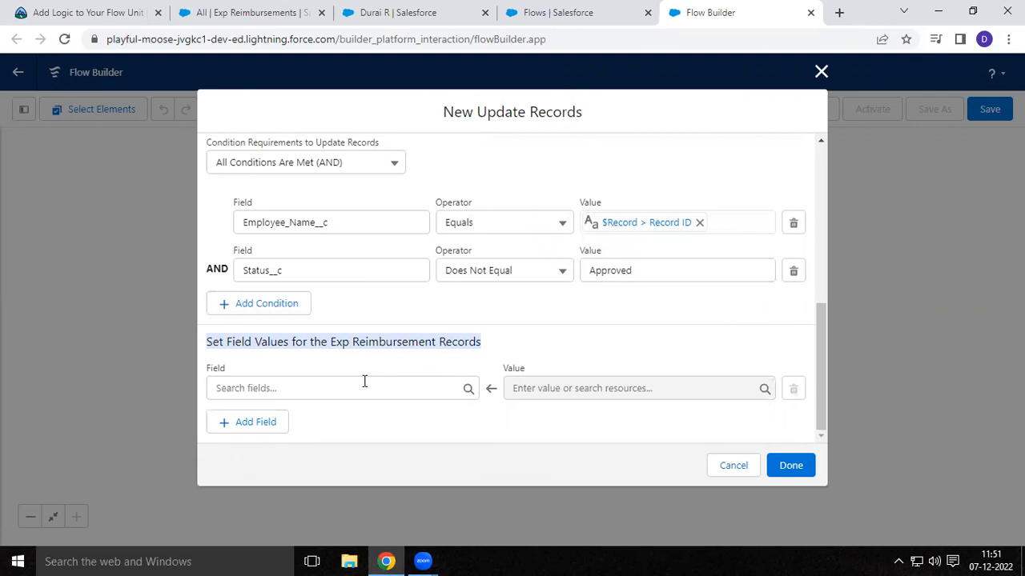
left_click(286, 389)
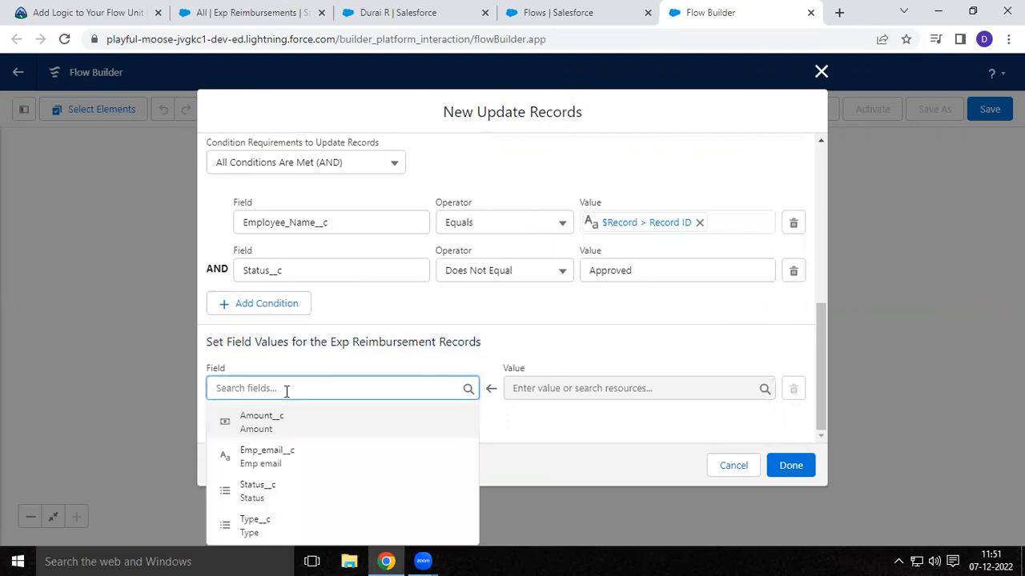
left_click(269, 491)
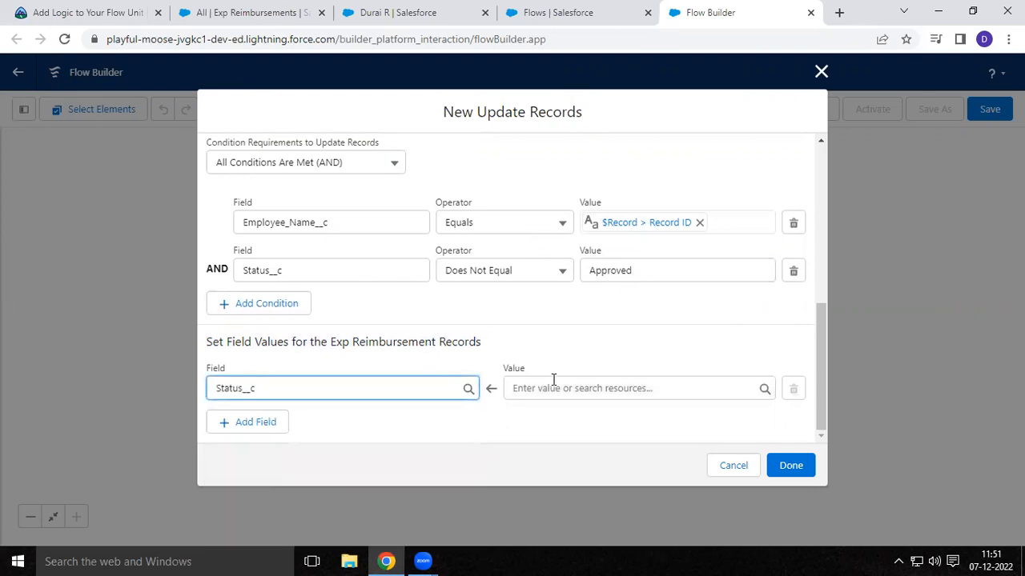
left_click(587, 388)
left_click(597, 345)
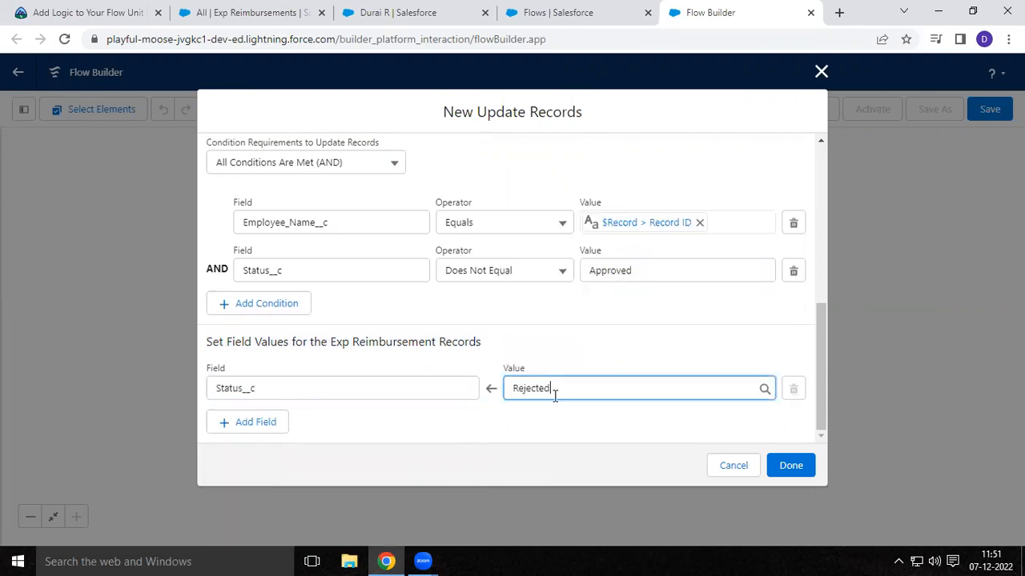
left_click(790, 465)
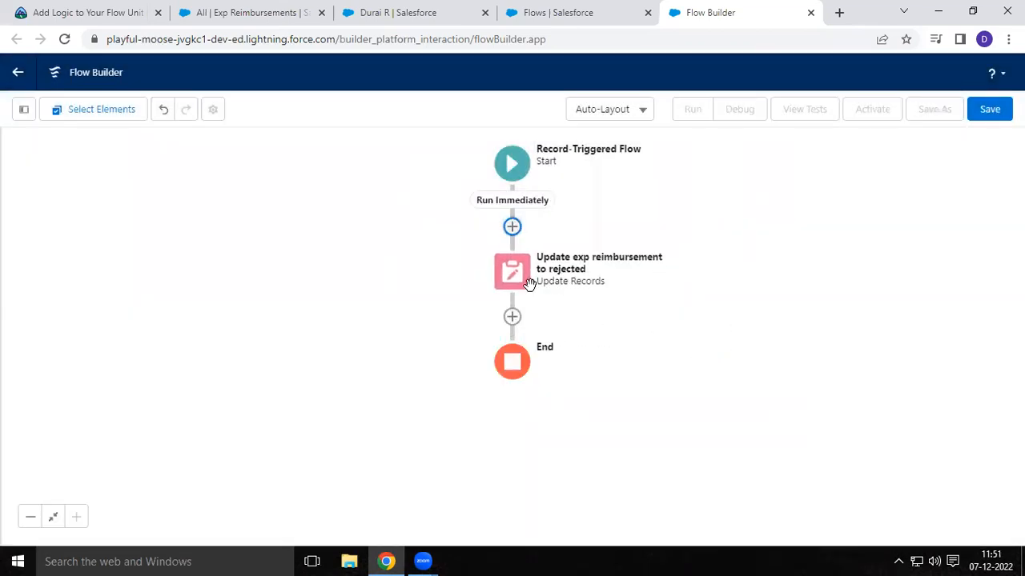
- Save the flow with the label "Exp Reim reject record triggered flow" and activate it
left_click(993, 112)
left_click(373, 245)
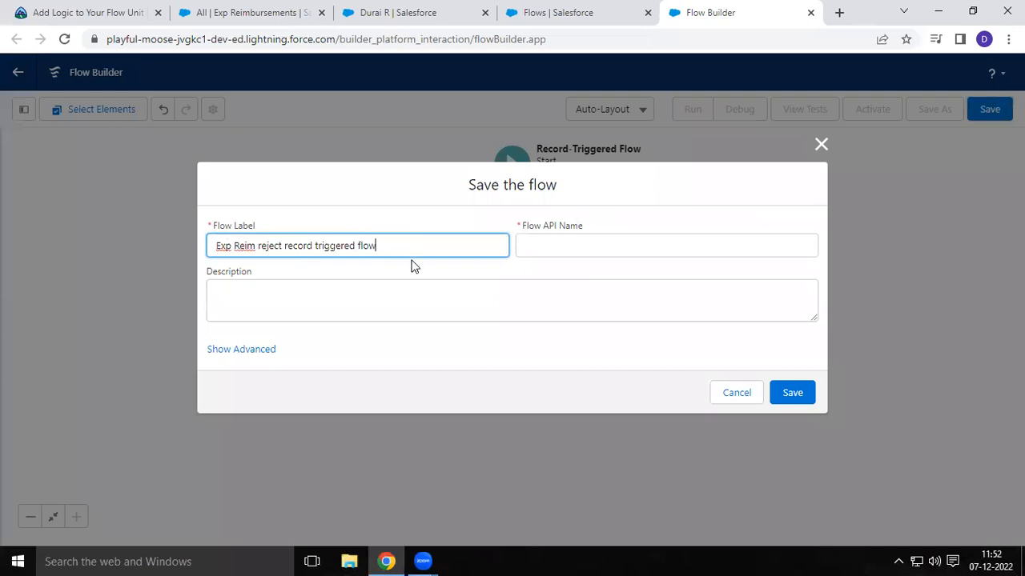
left_click(491, 277)
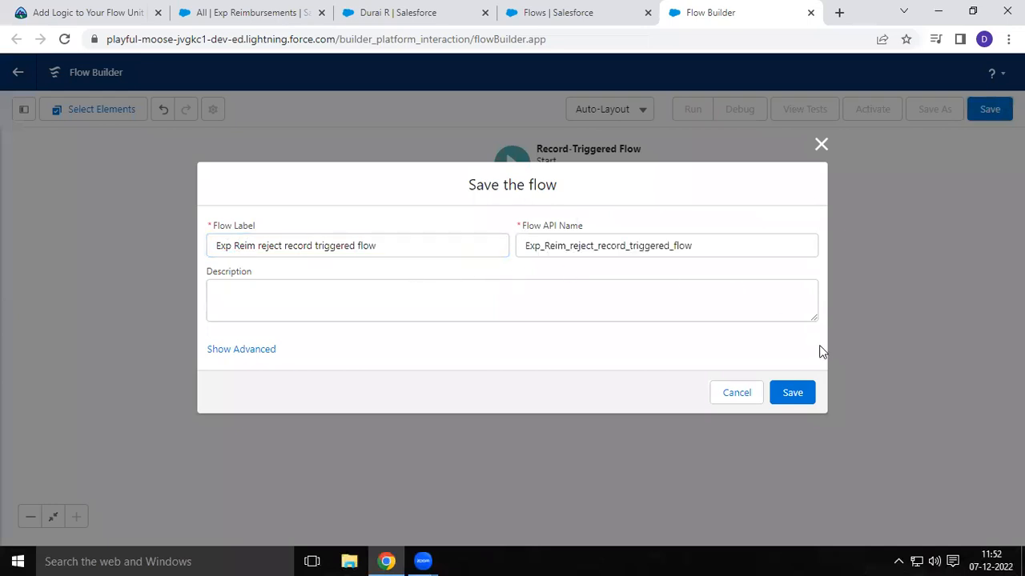
left_click(793, 392)
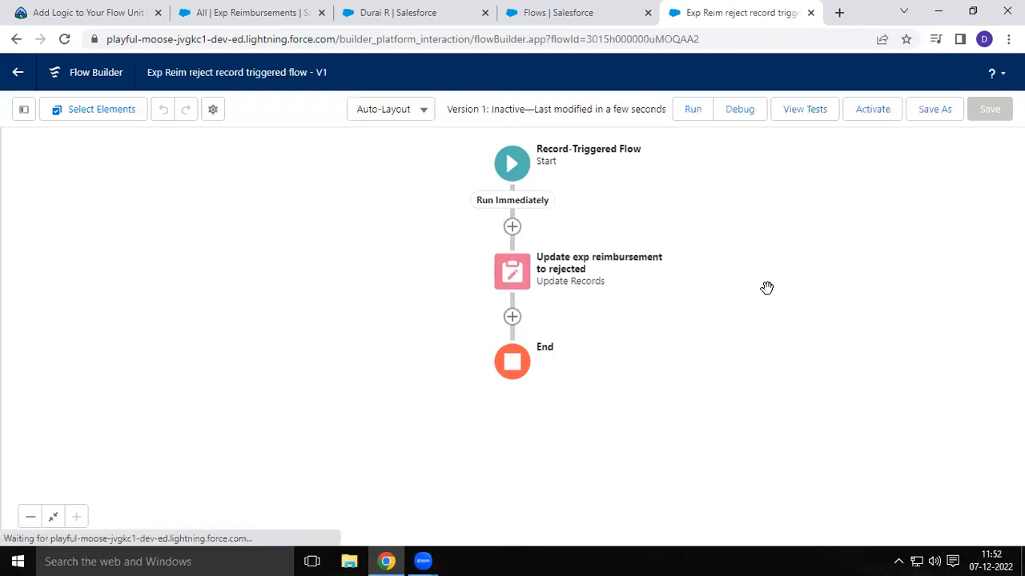
left_click(873, 110)
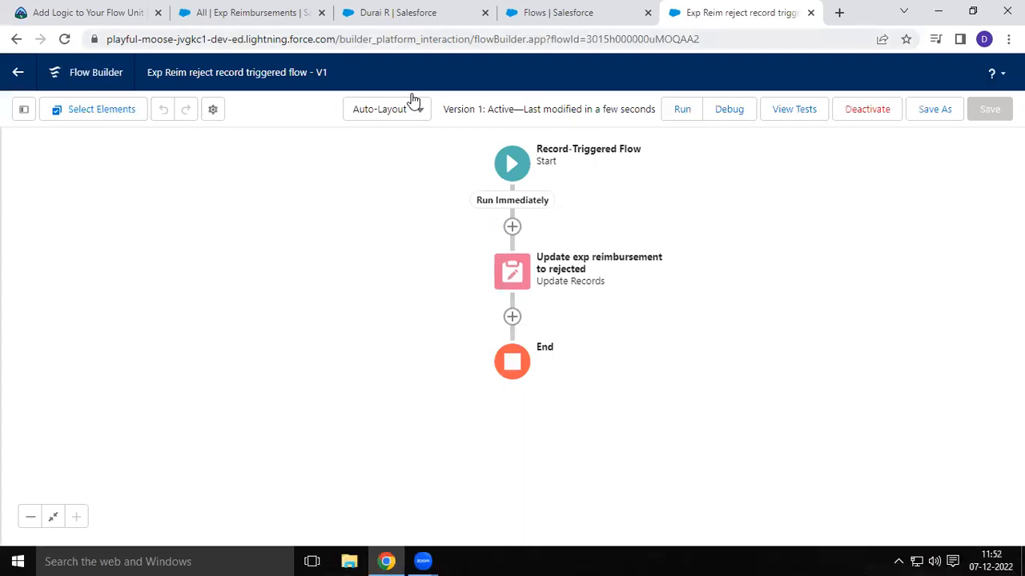
- Return to the Employee Admin app, open the employee record Dec emp1 and check the statuses of its related Exp Reimbursements
left_click(419, 14)
left_click(247, 107)
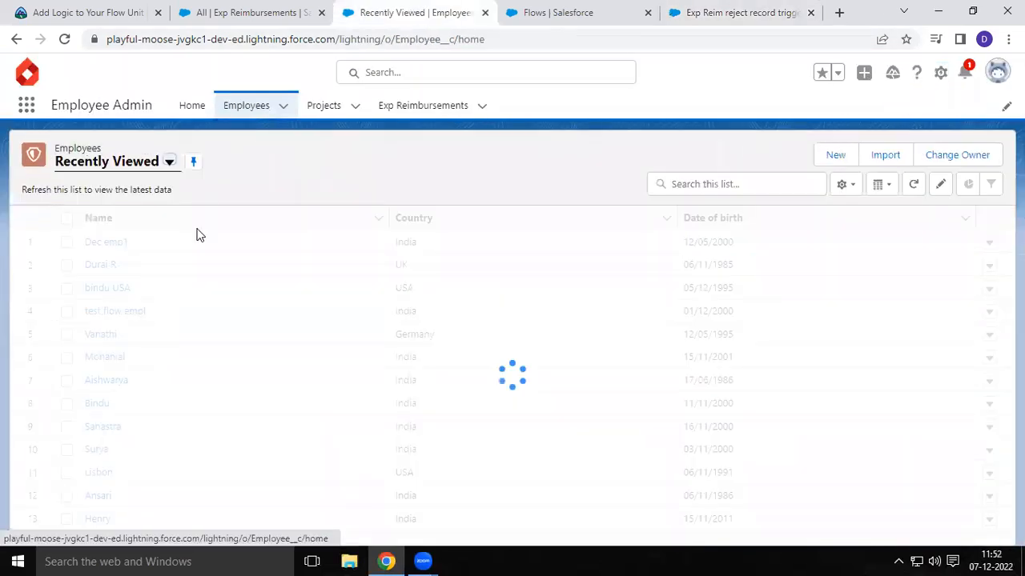
left_click(98, 265)
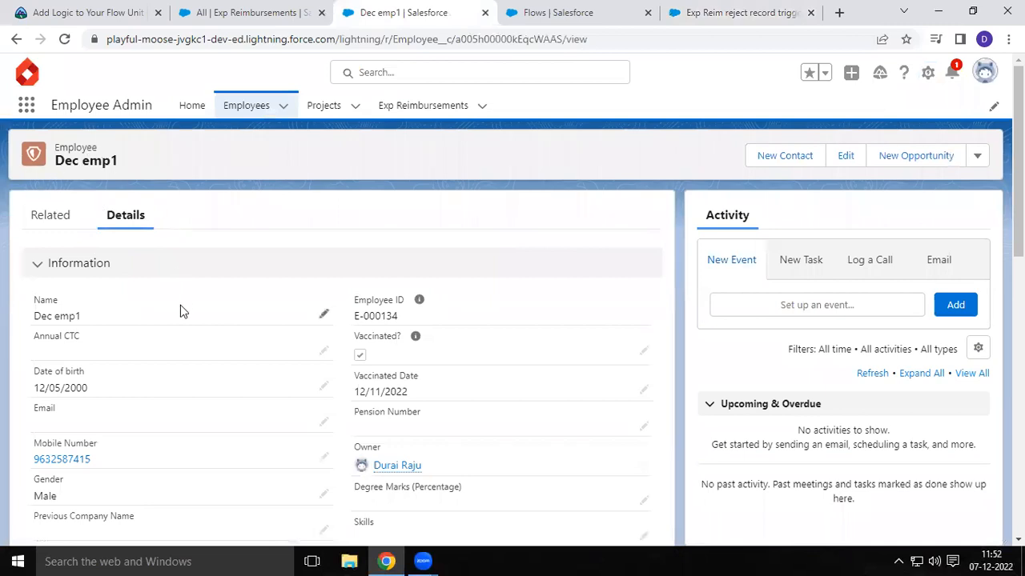
left_click(45, 211)
scroll(343, 407, "down", 3)
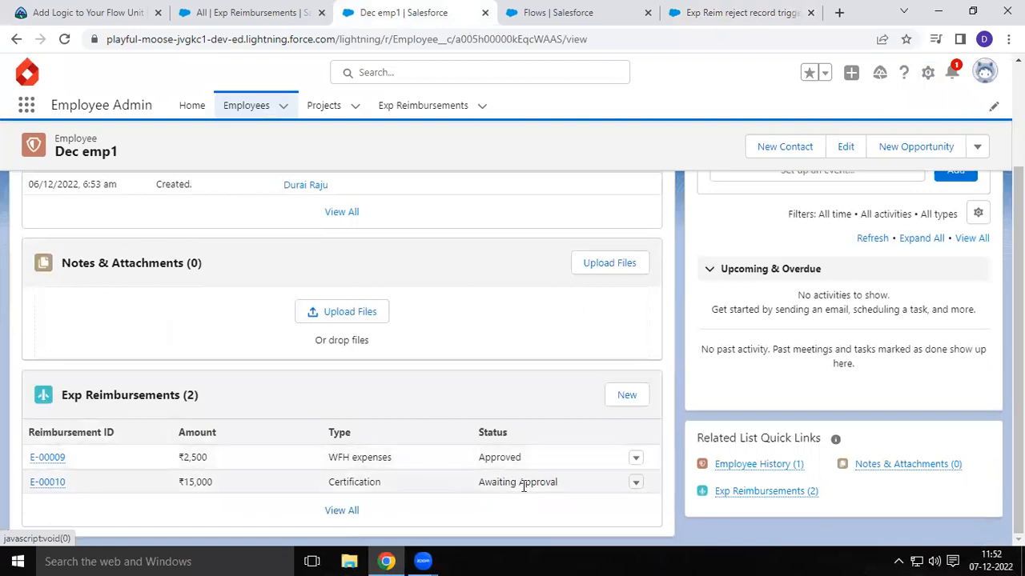
- Set the Status of the employee Dec emp1 to Resigned and save the record
scroll(455, 485, "up", 2)
left_click(132, 220)
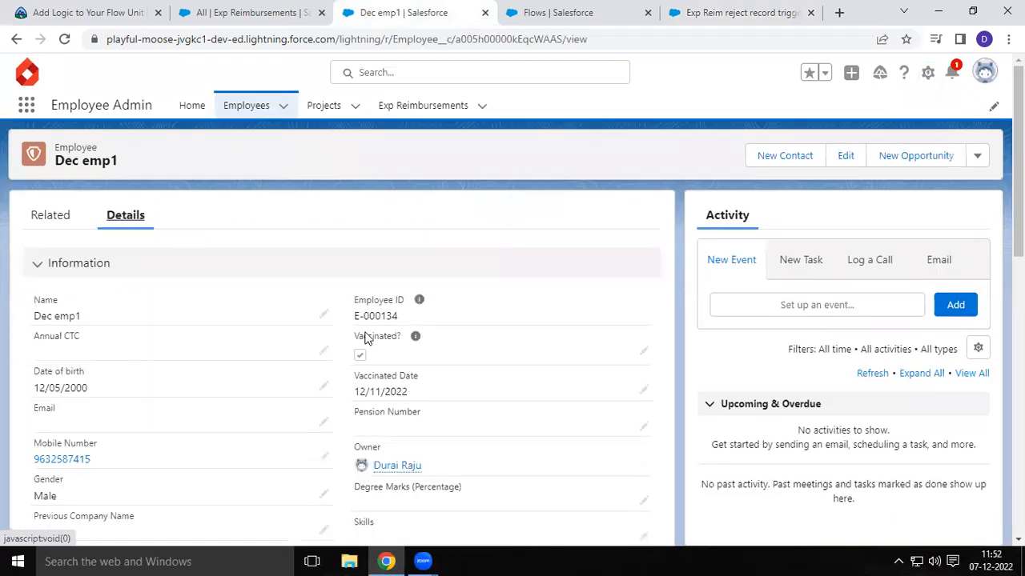
scroll(456, 410, "down", 3)
scroll(456, 410, "down", 1)
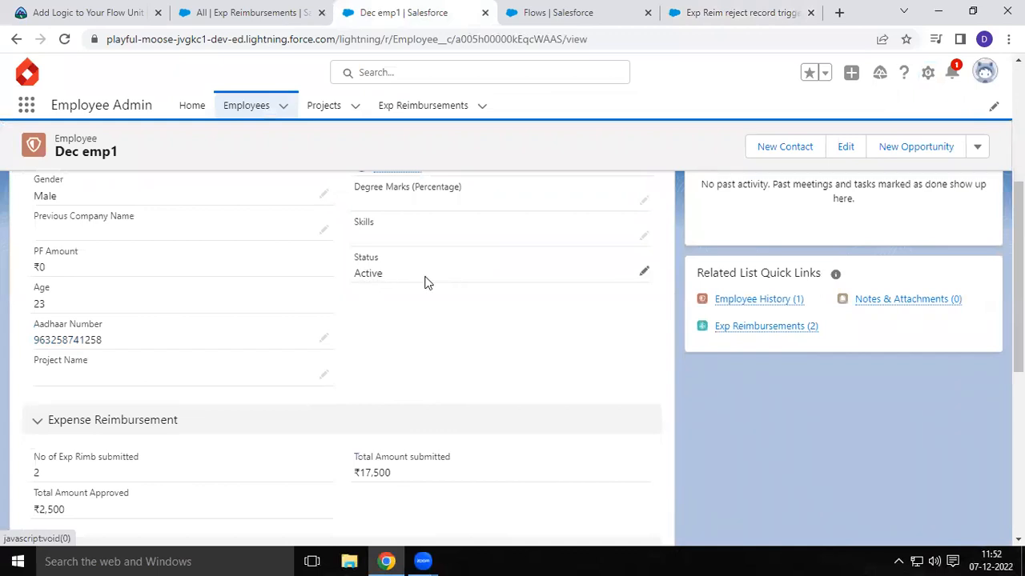
left_click(645, 273)
left_click(456, 451)
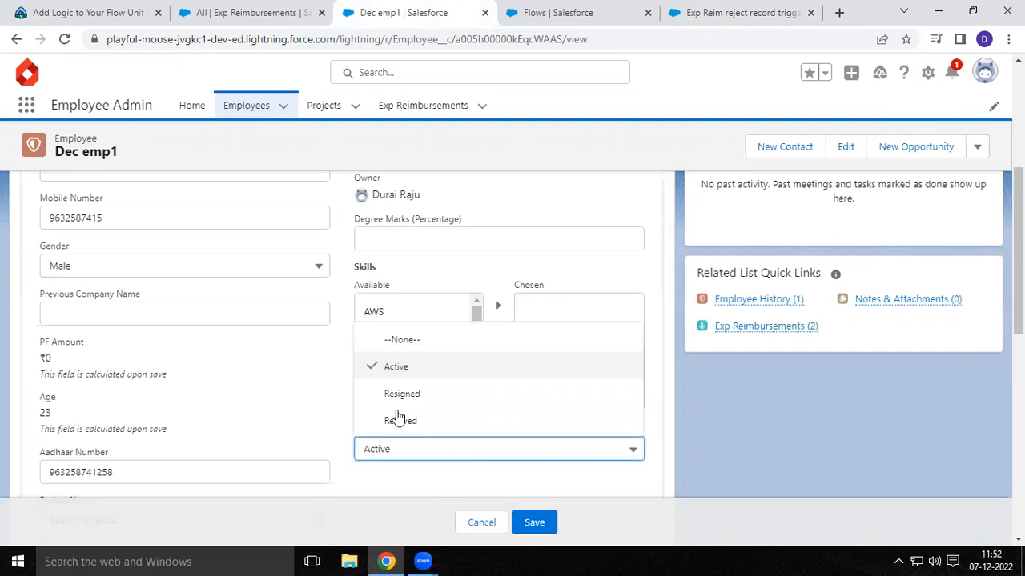
left_click(401, 396)
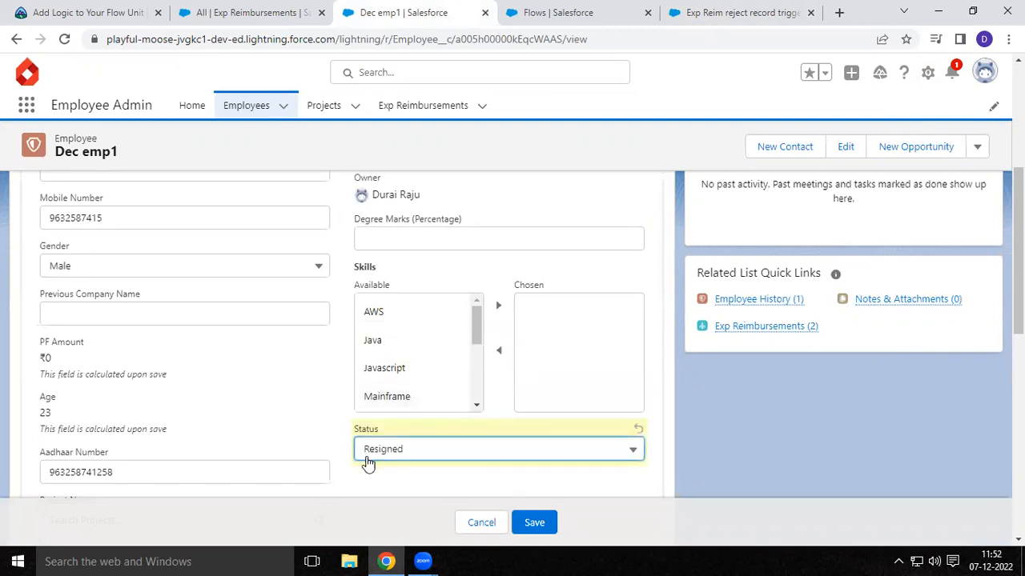
left_click(542, 522)
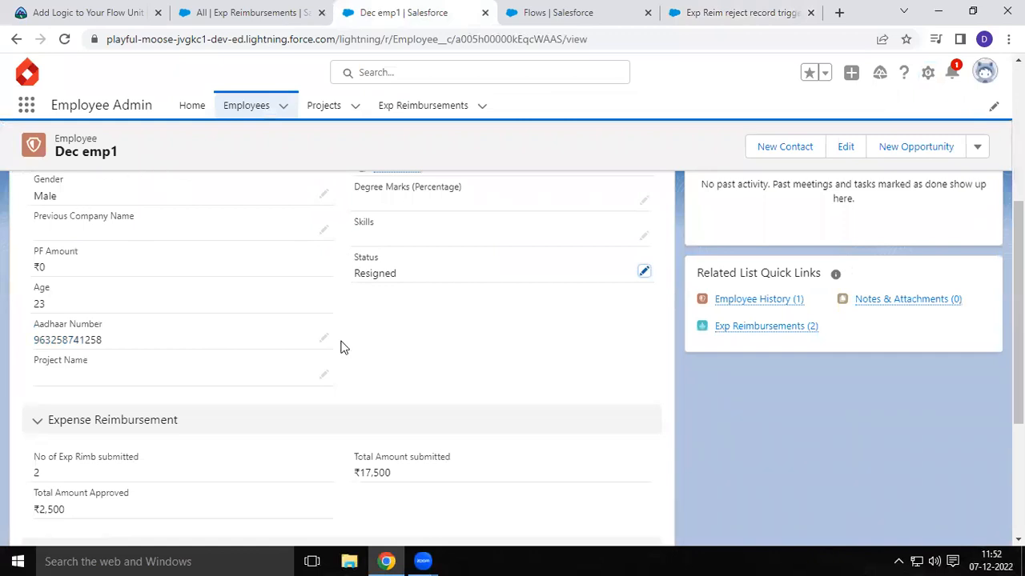
- Reload the Dec emp1 record and verify the status of each related Exp Reimbursement
scroll(344, 347, "up", 4)
left_click(64, 41)
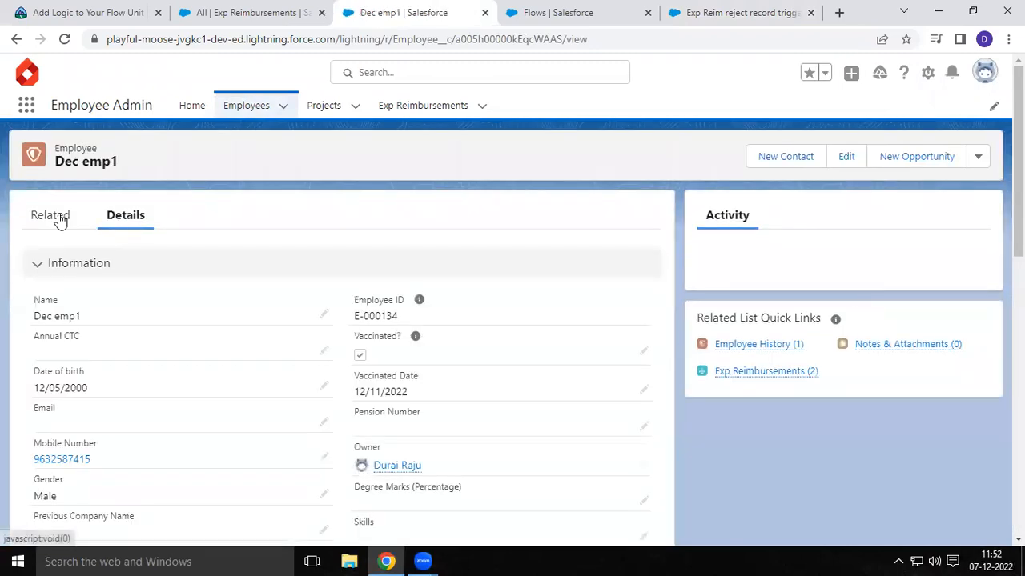
left_click(54, 218)
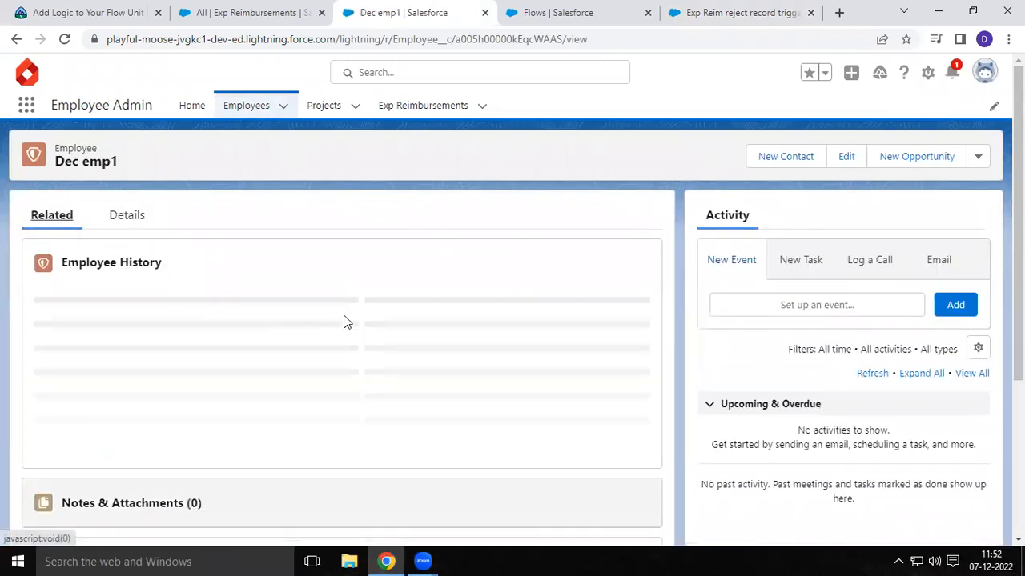
scroll(398, 326, "down", 2)
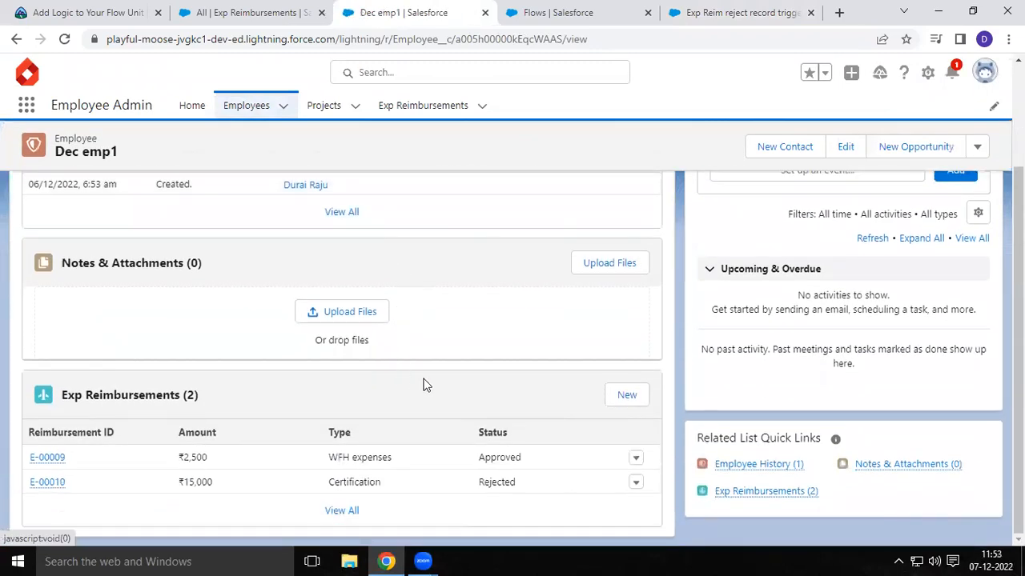
left_click(488, 457)
left_click(487, 457)
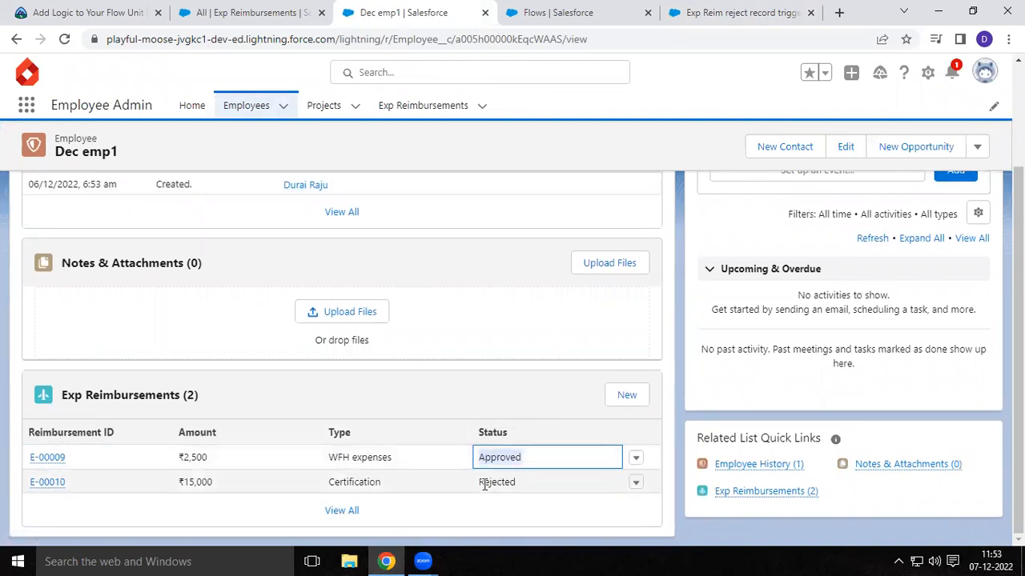
left_click(499, 483)
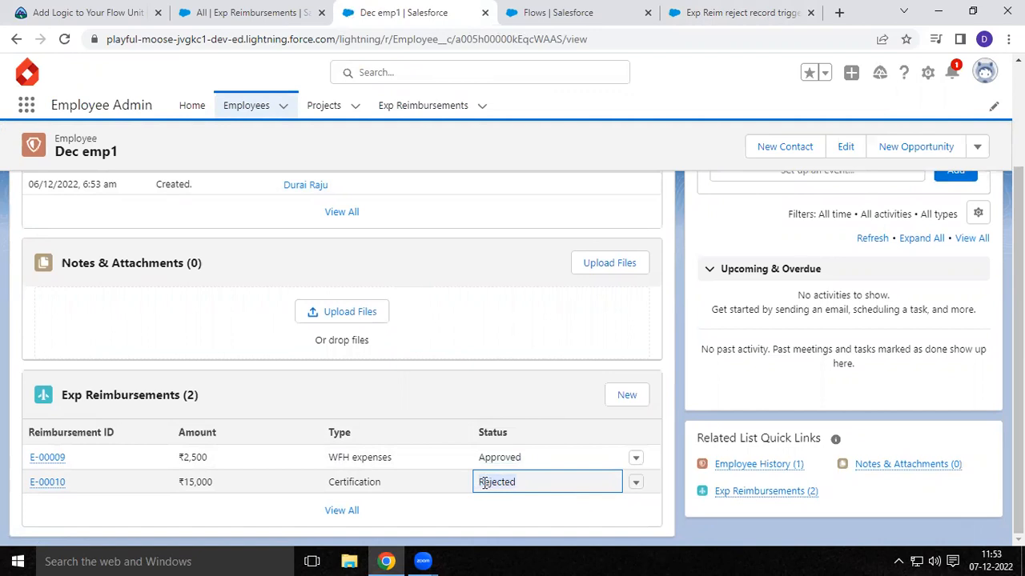
- Open the second employee in the recently viewed Employees list and review its Status and related Exp Reimbursements
left_click(253, 117)
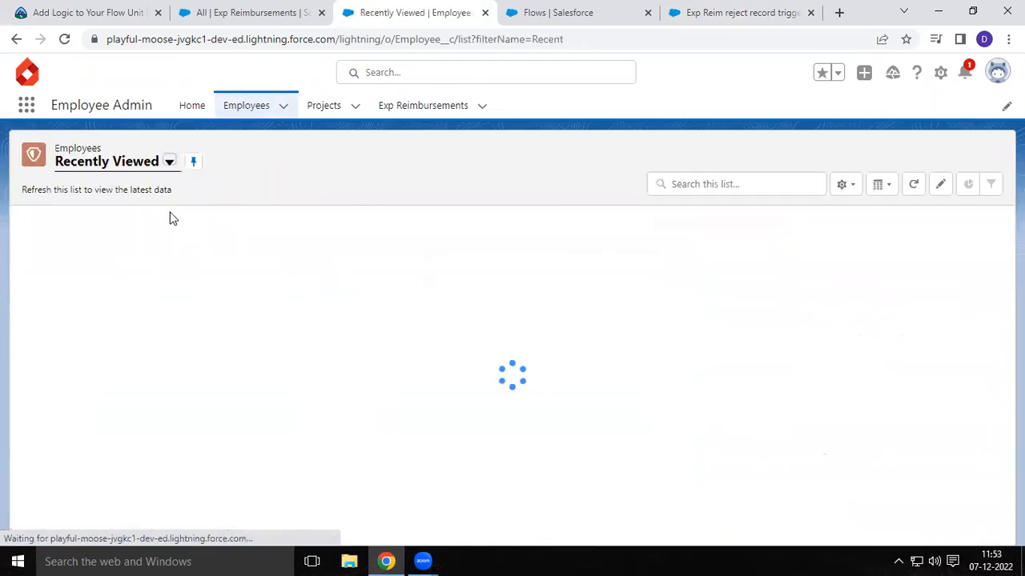
left_click(106, 265)
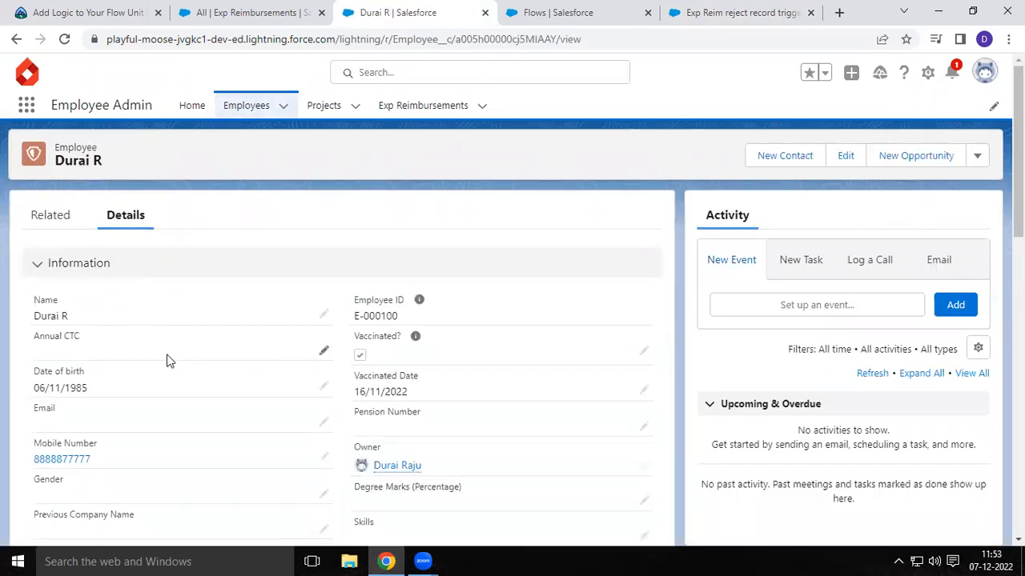
scroll(441, 451, "down", 3)
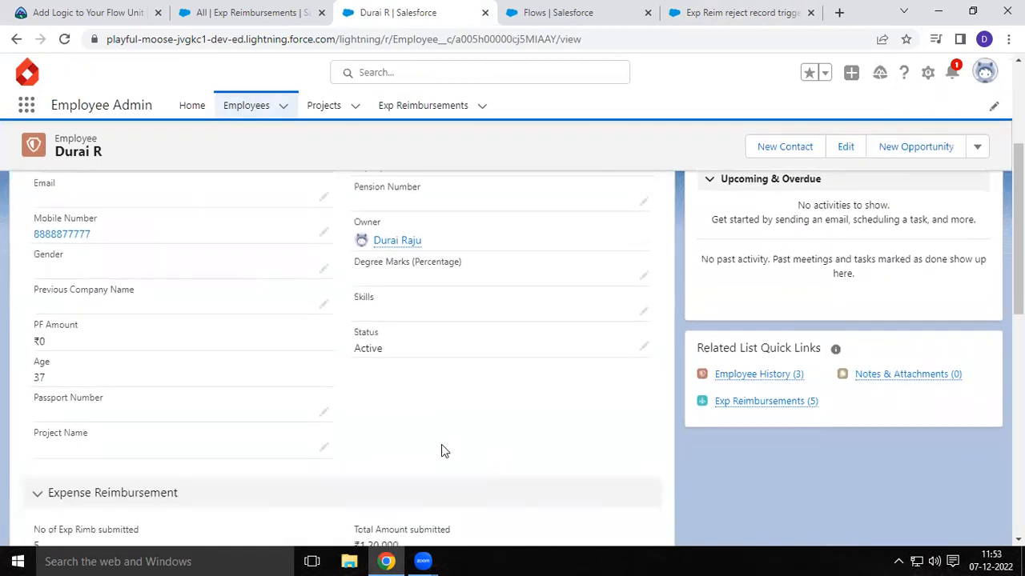
scroll(312, 365, "up", 3)
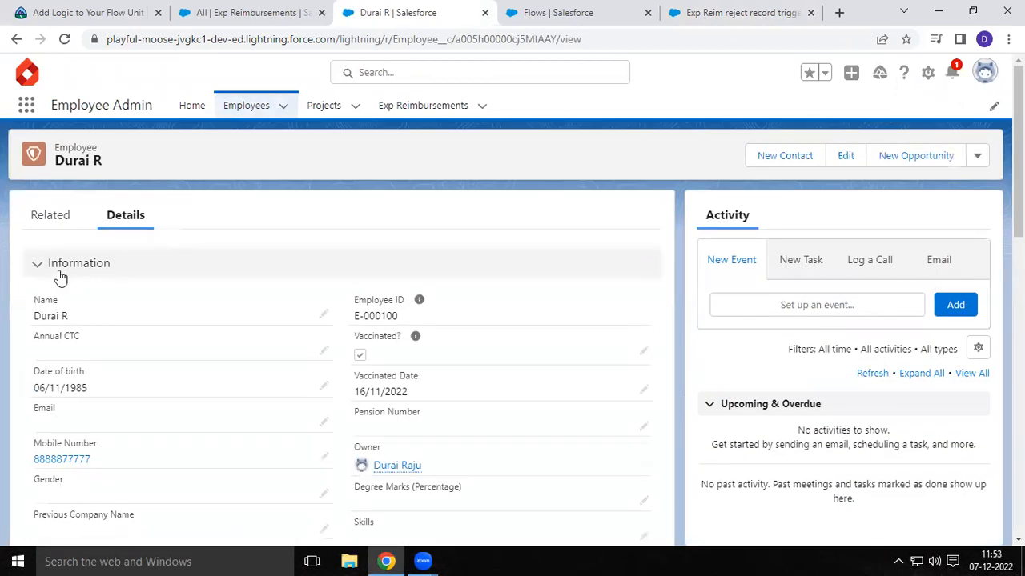
left_click(56, 227)
scroll(323, 425, "down", 5)
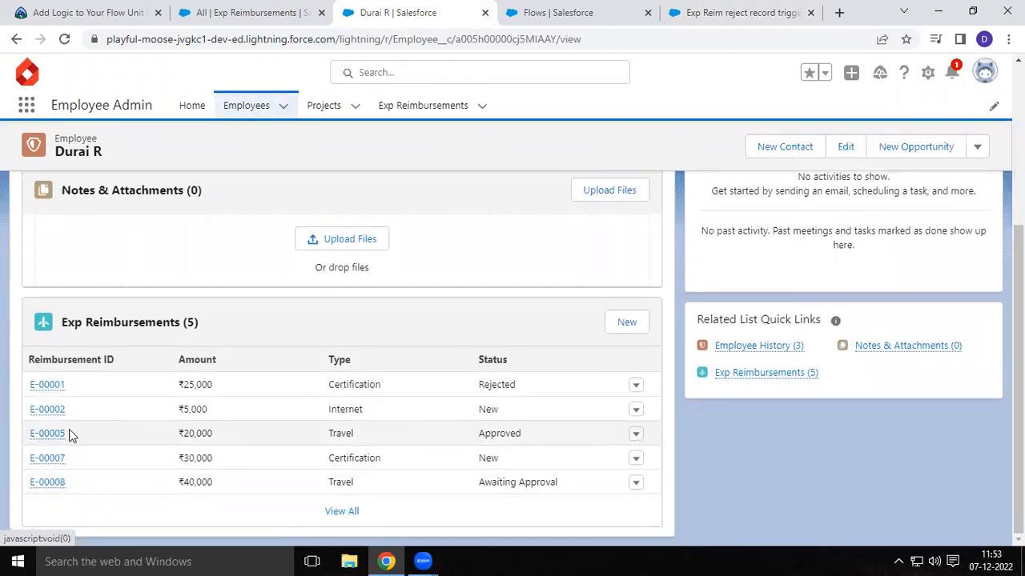
mouse_move(35, 433)
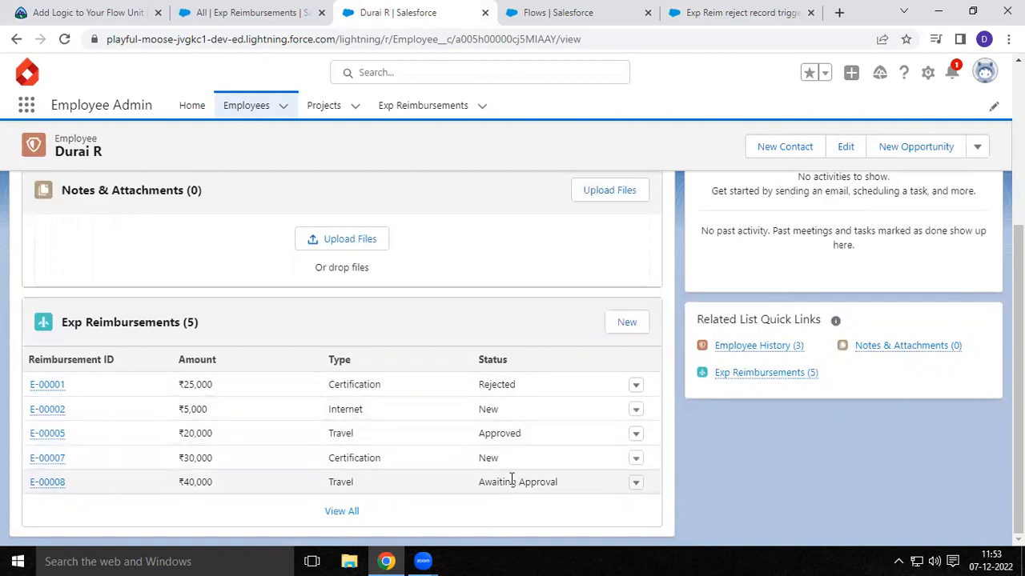
scroll(353, 401, "up", 3)
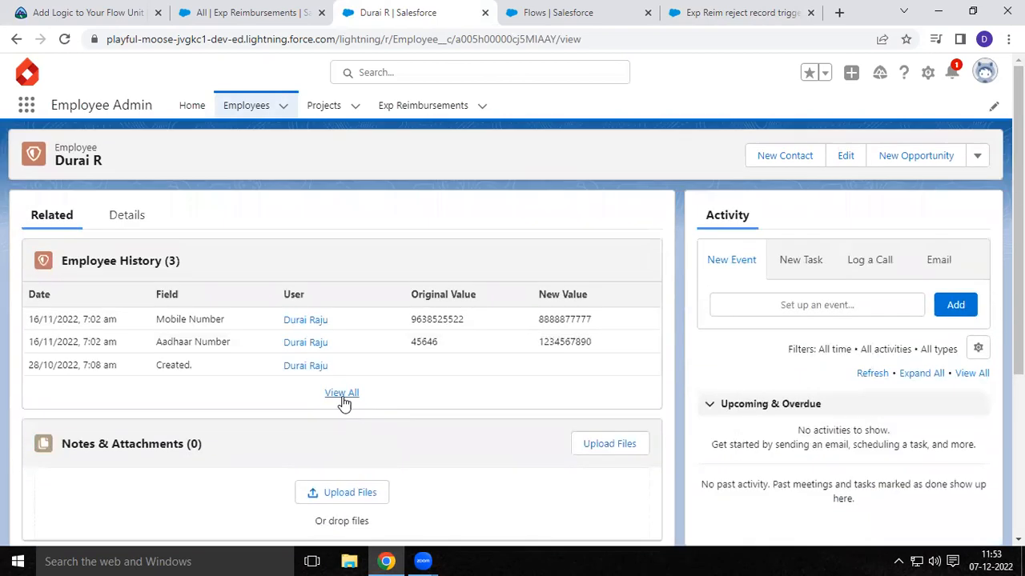
- Edit this employee record, set its Status to Resigned and save it
left_click(136, 226)
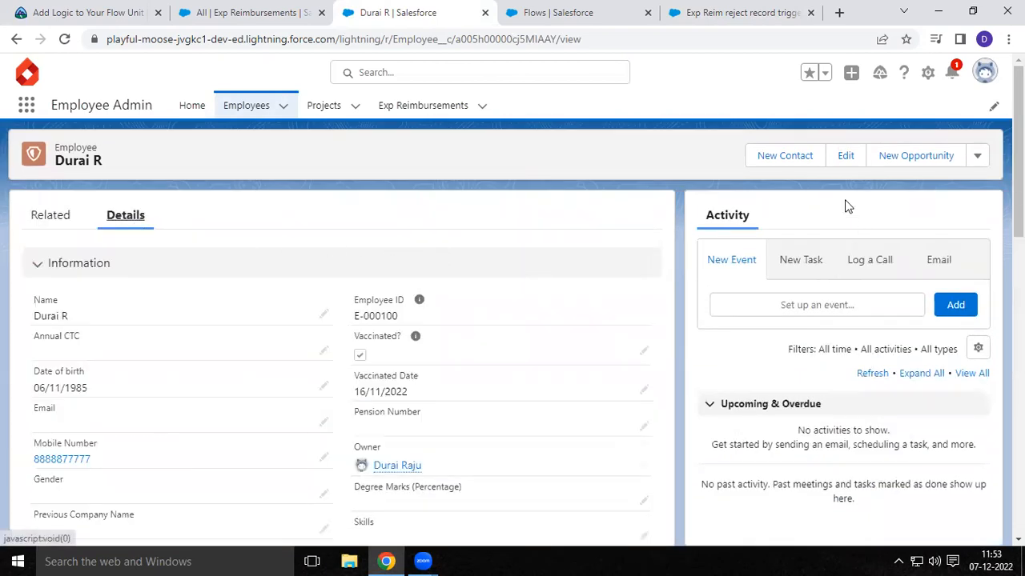
left_click(846, 157)
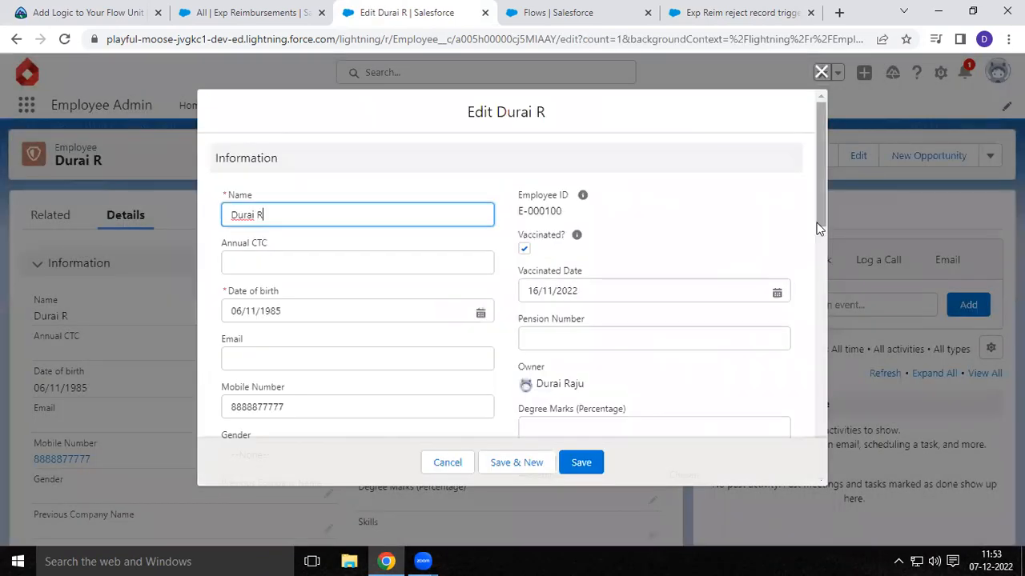
left_click_drag(820, 225, 793, 332)
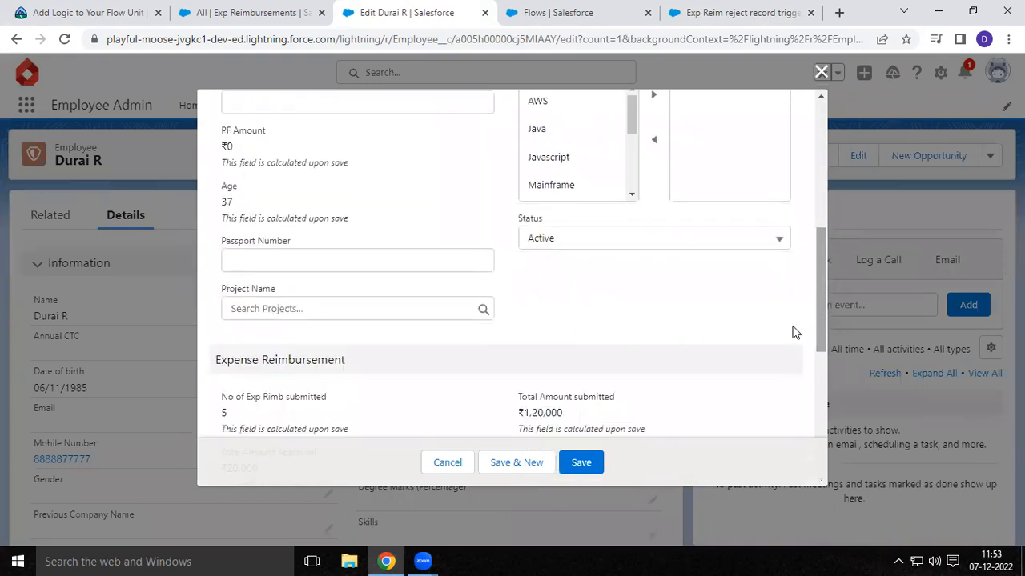
left_click(652, 240)
left_click(566, 320)
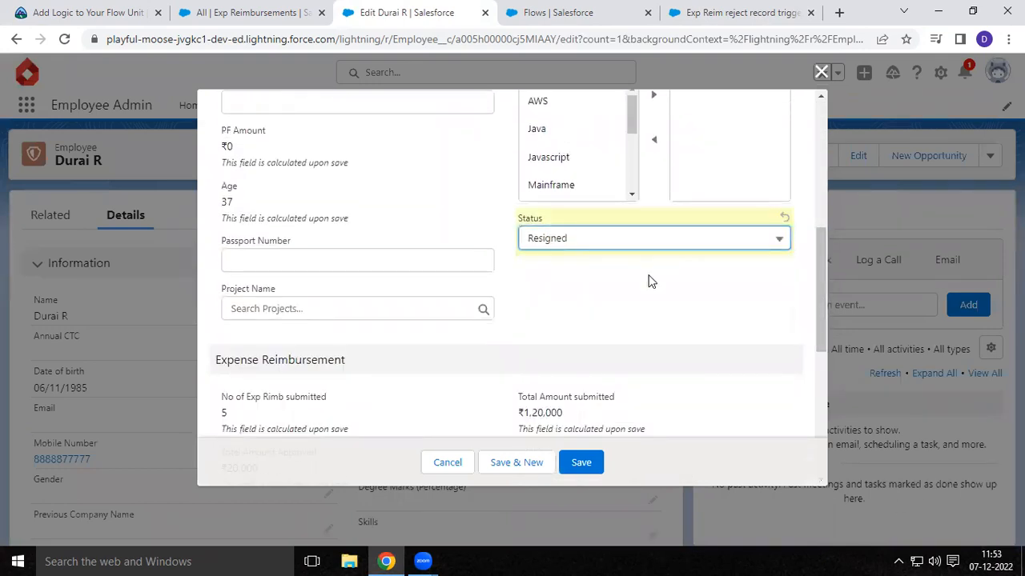
left_click(581, 462)
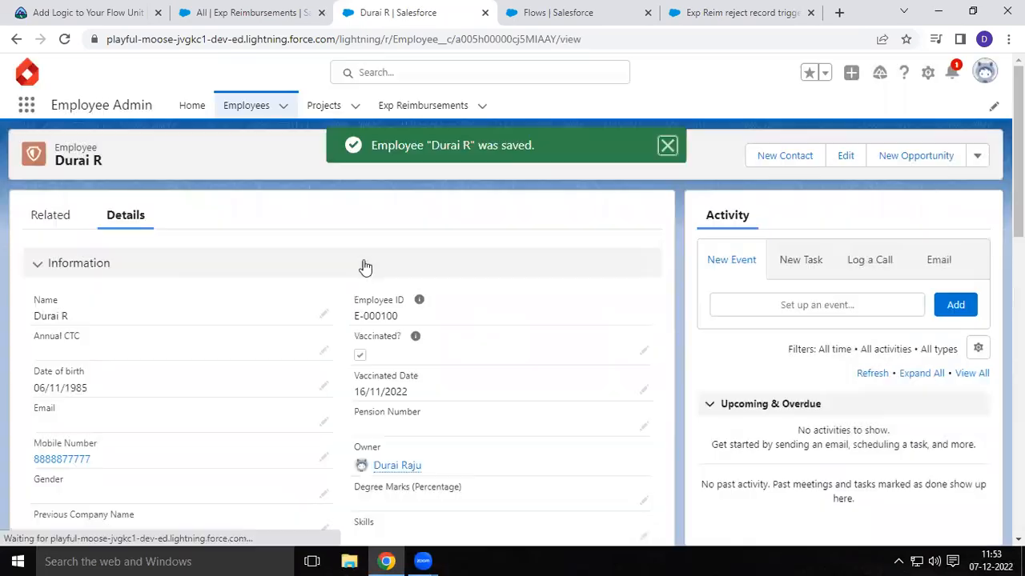
- Check the statuses of this second employee's related Exp Reimbursements against the flow's rejection rule
left_click(62, 224)
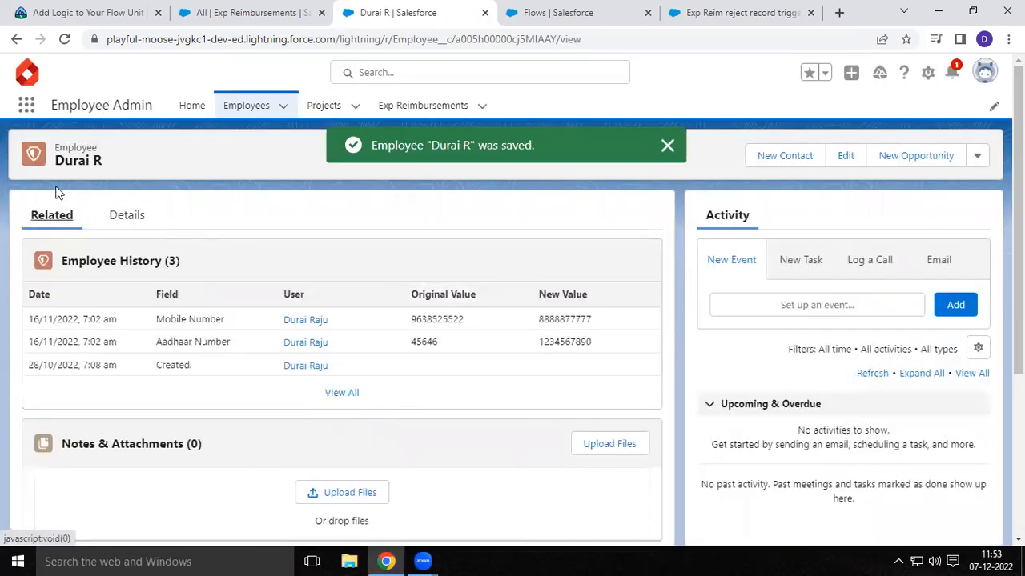
scroll(226, 310, "down", 2)
scroll(226, 310, "down", 2)
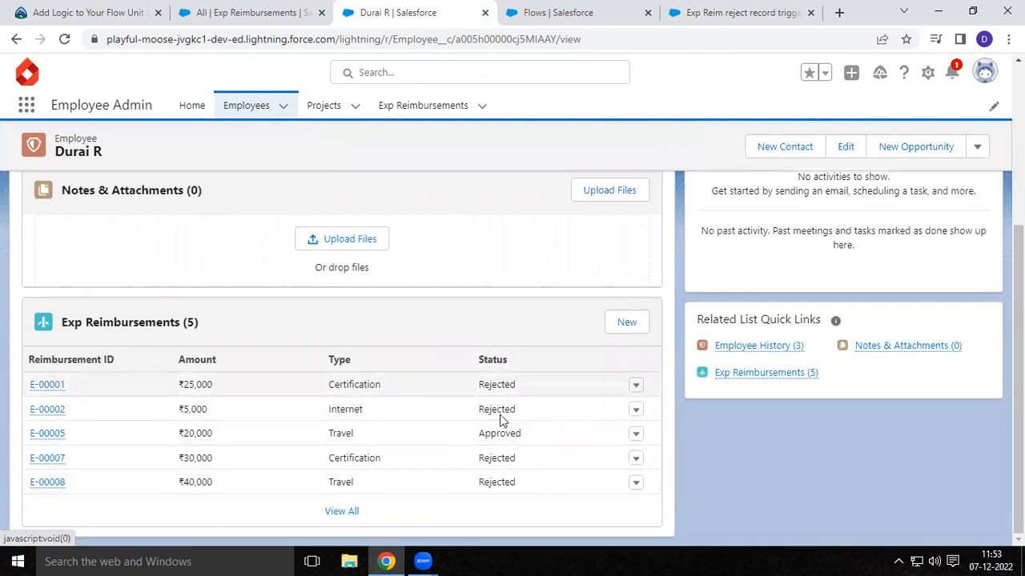
left_click(528, 433)
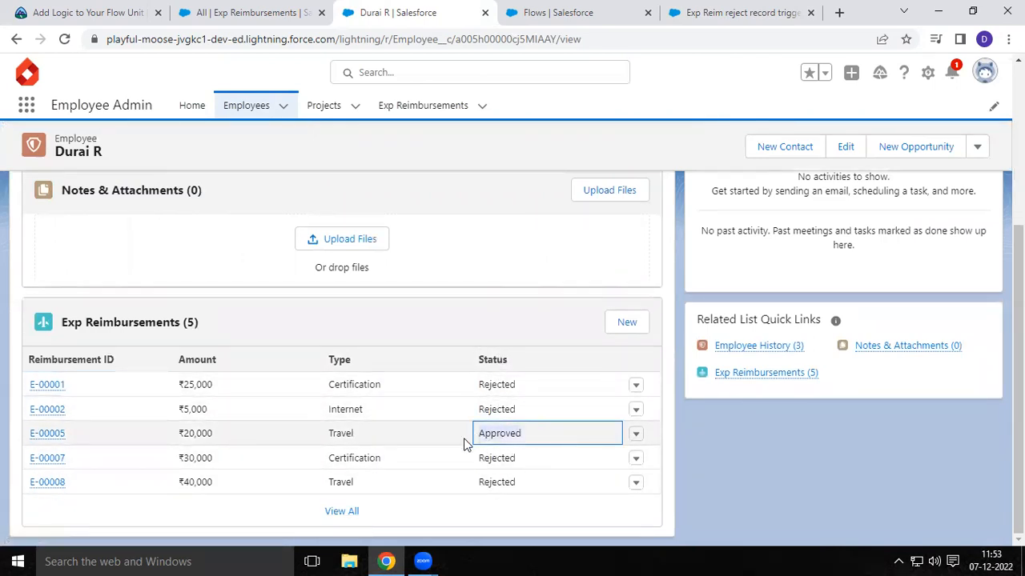